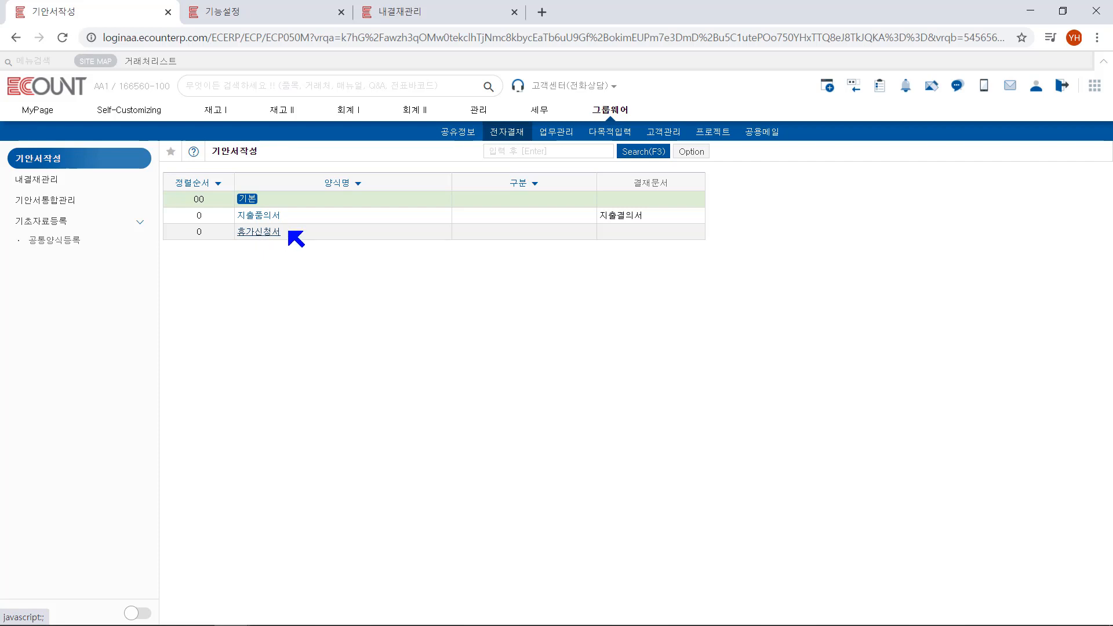
Start a new draft document with the basic form (기본) and set its title to 품의서
click(247, 199)
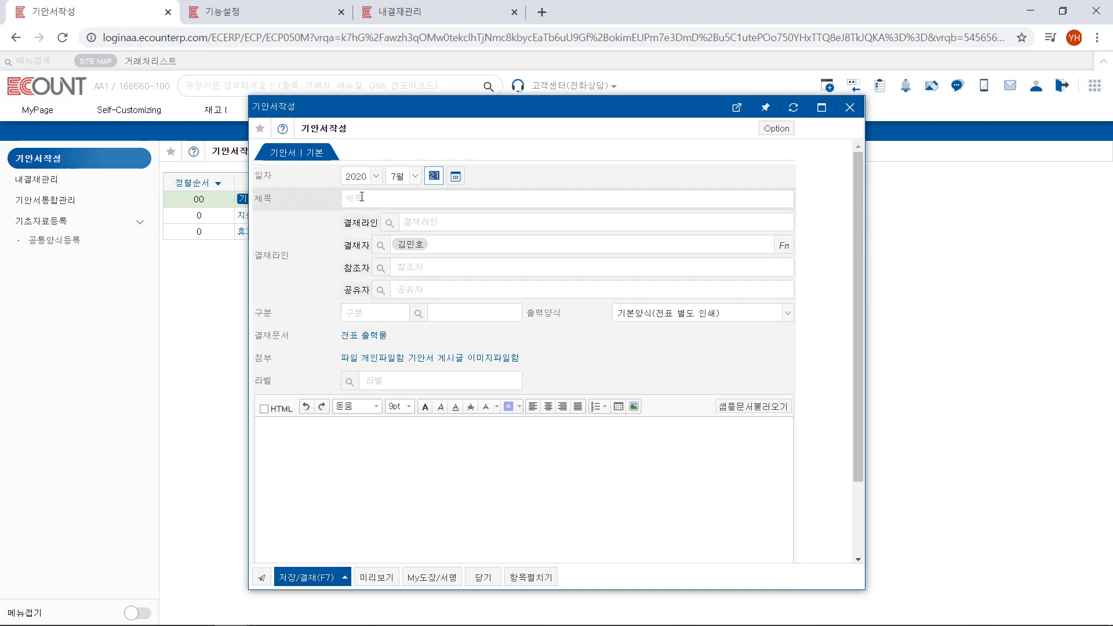
click(361, 197)
text(품의서)
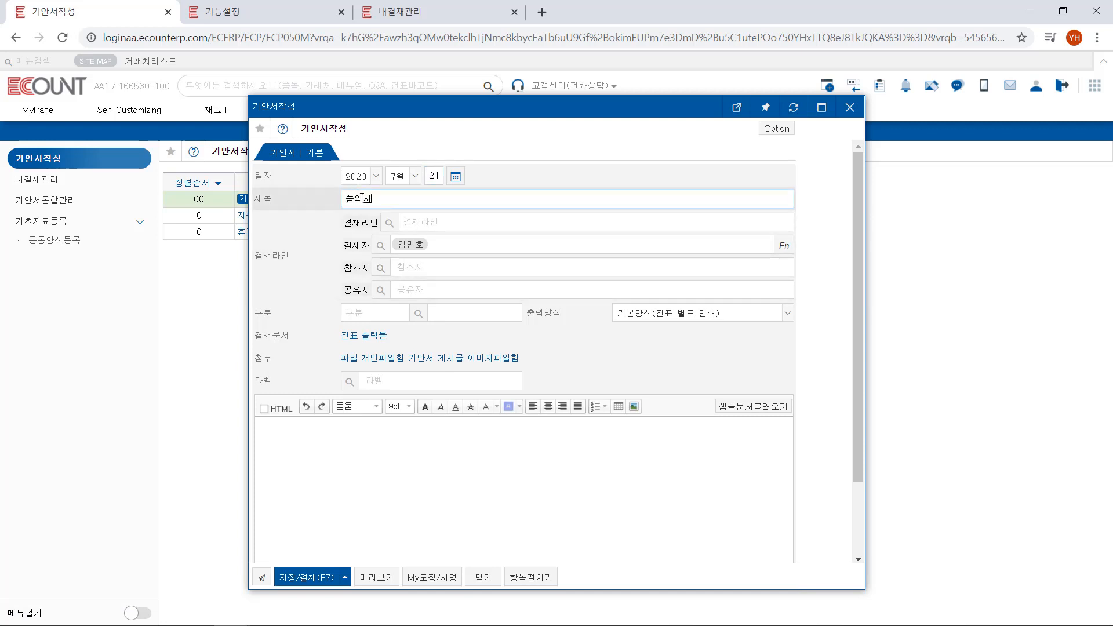
Add a second approver with the position 팀장 to the first approval line and insert two extra approver rows
click(381, 245)
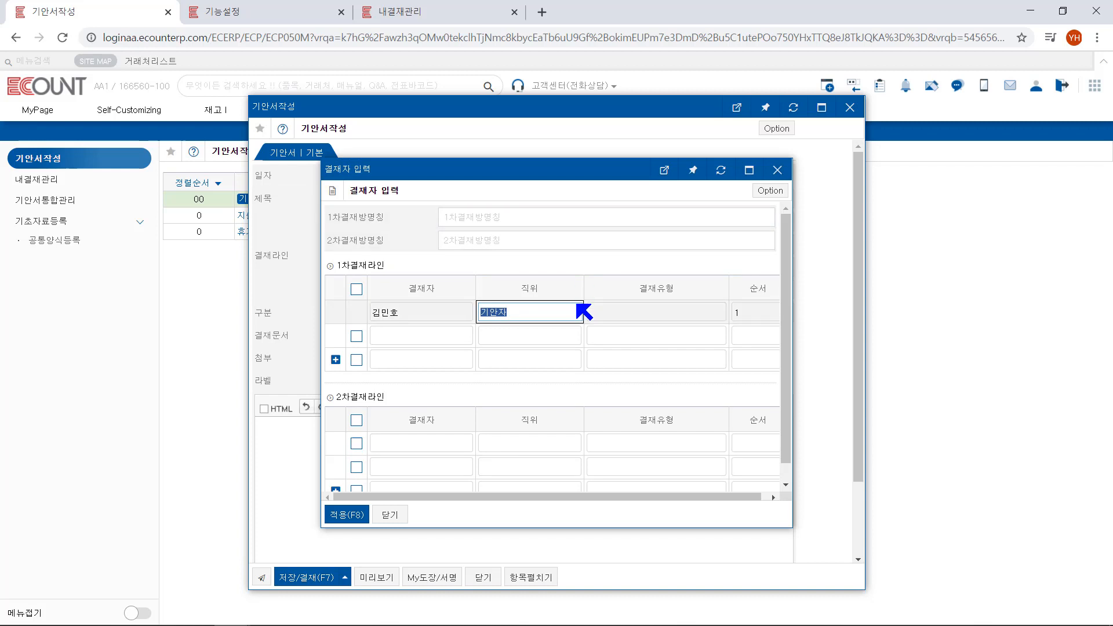
click(424, 337)
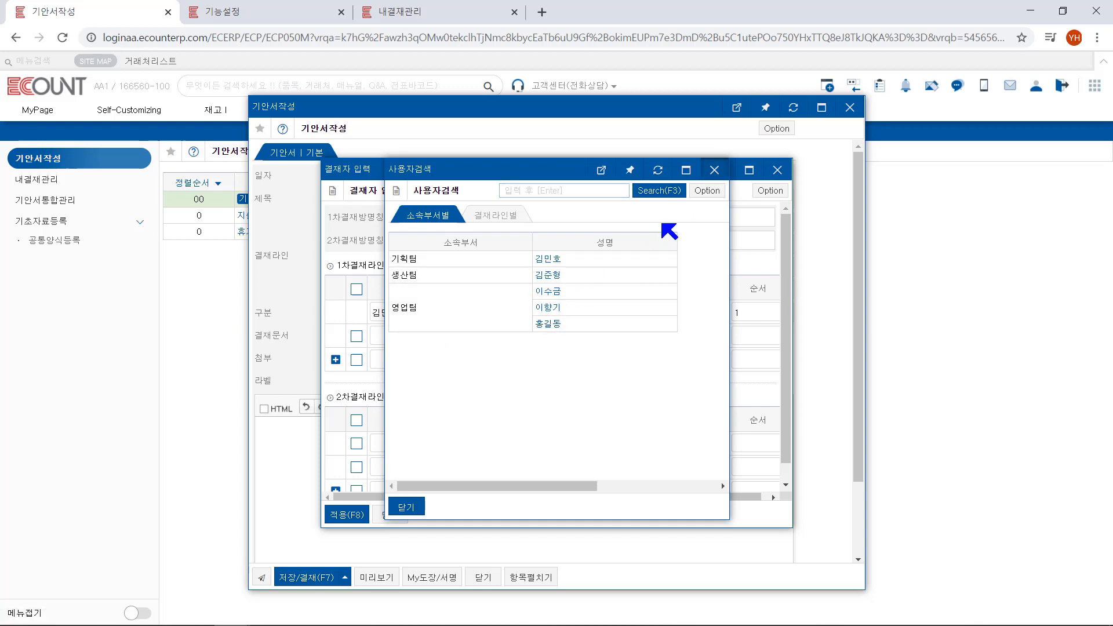
key(Escape)
text(홍ㄱ)
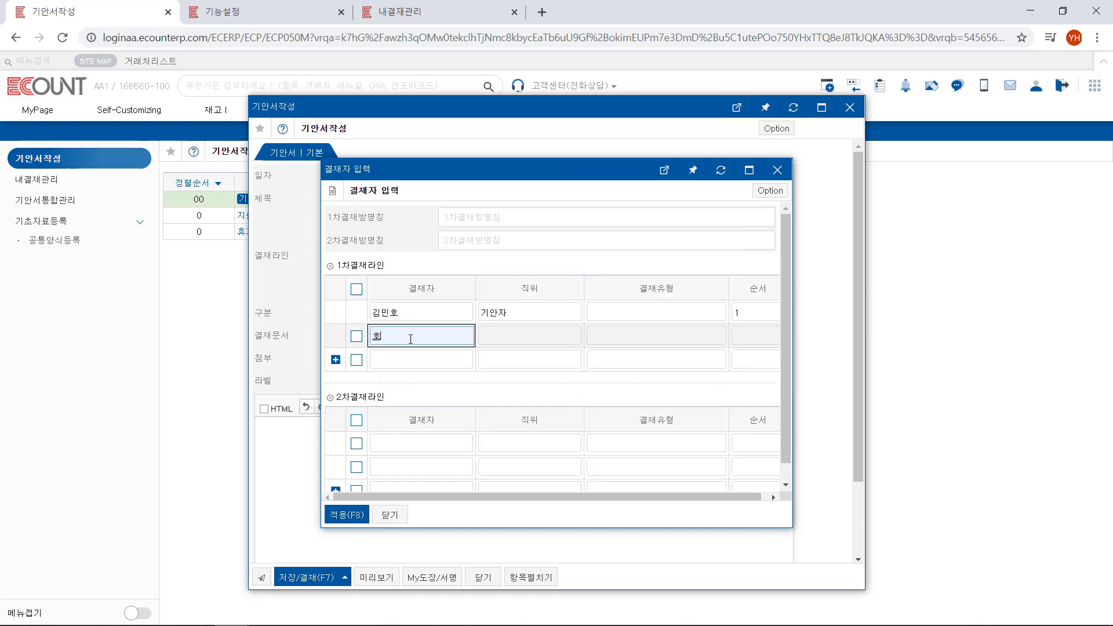
text(ㄹㄷ)
key(Return)
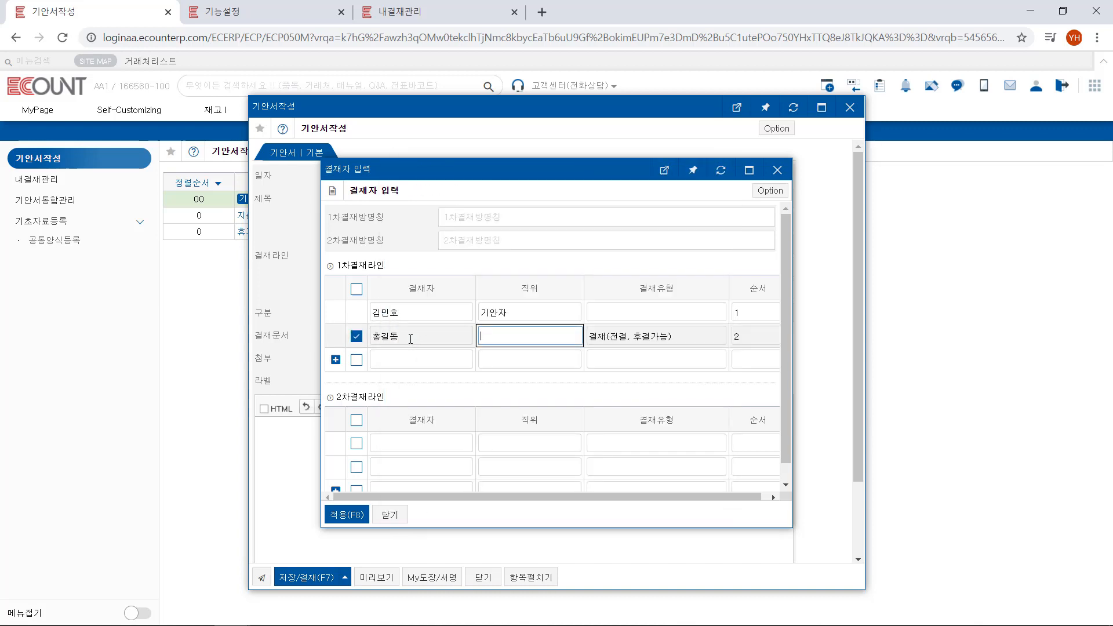
text(티ㅁ장)
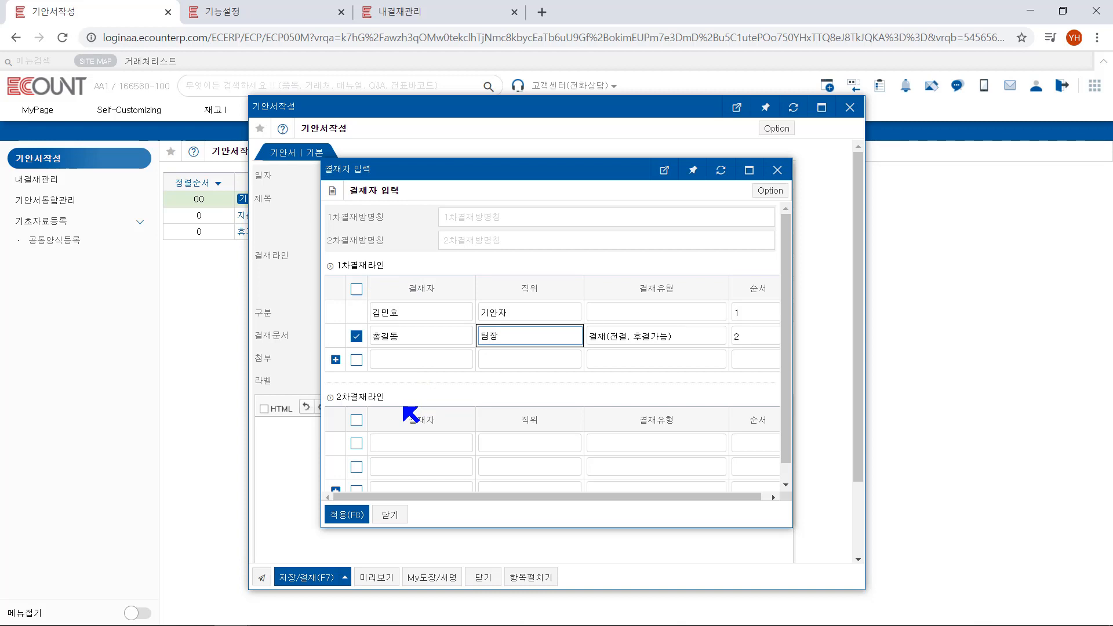
click(335, 360)
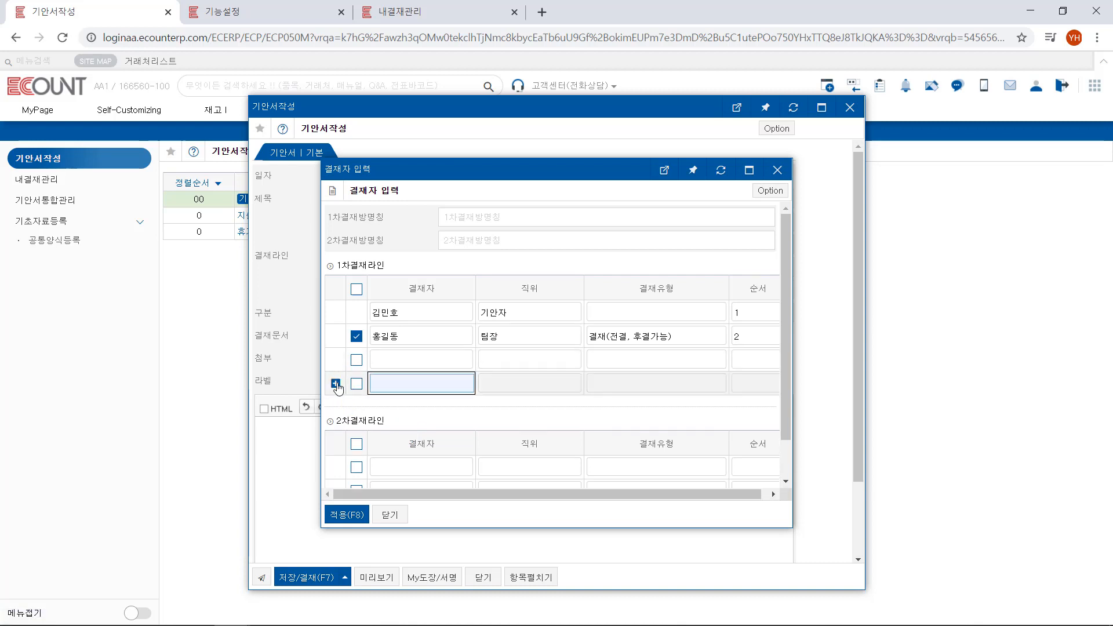
click(336, 383)
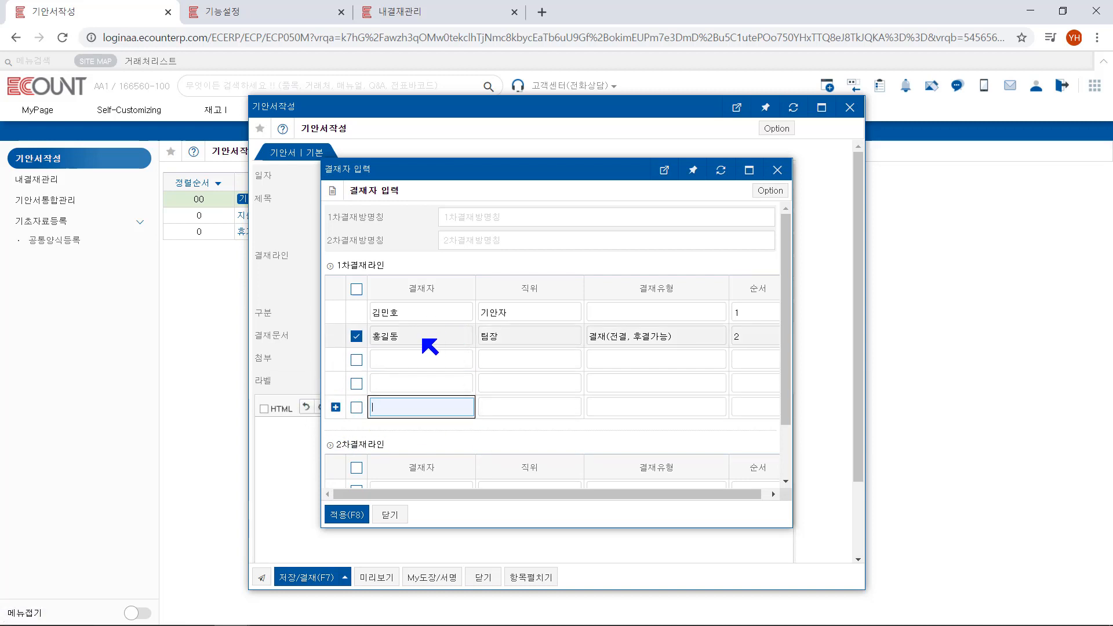
Examine the second approver's approval type choices and the new type registration form, closing the approver entry without applying it
click(690, 337)
double_click(691, 337)
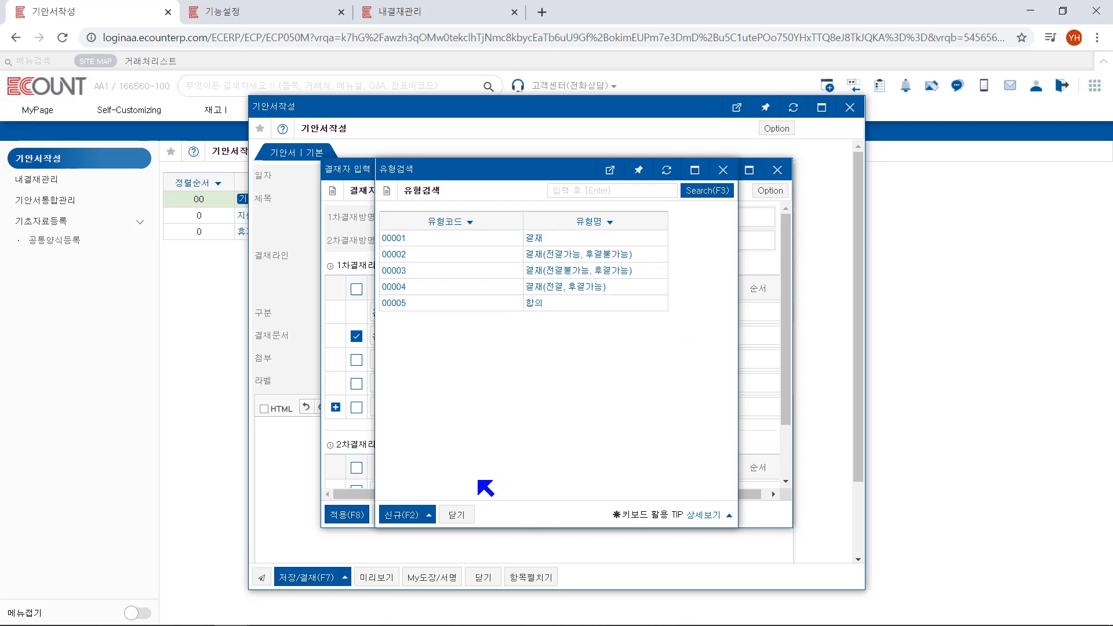
click(398, 516)
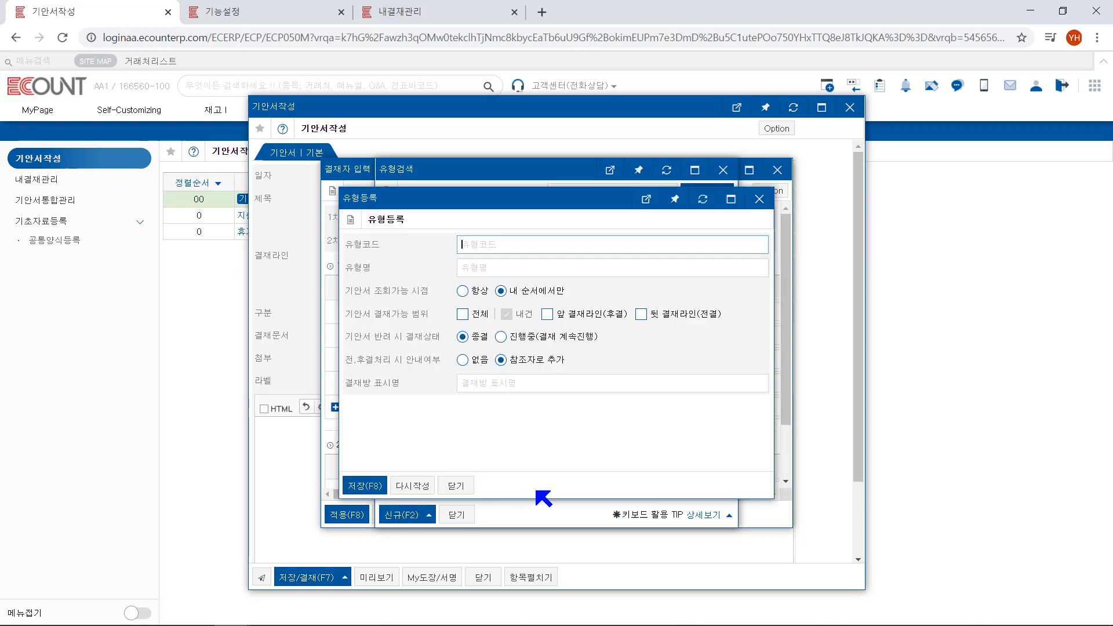
click(636, 427)
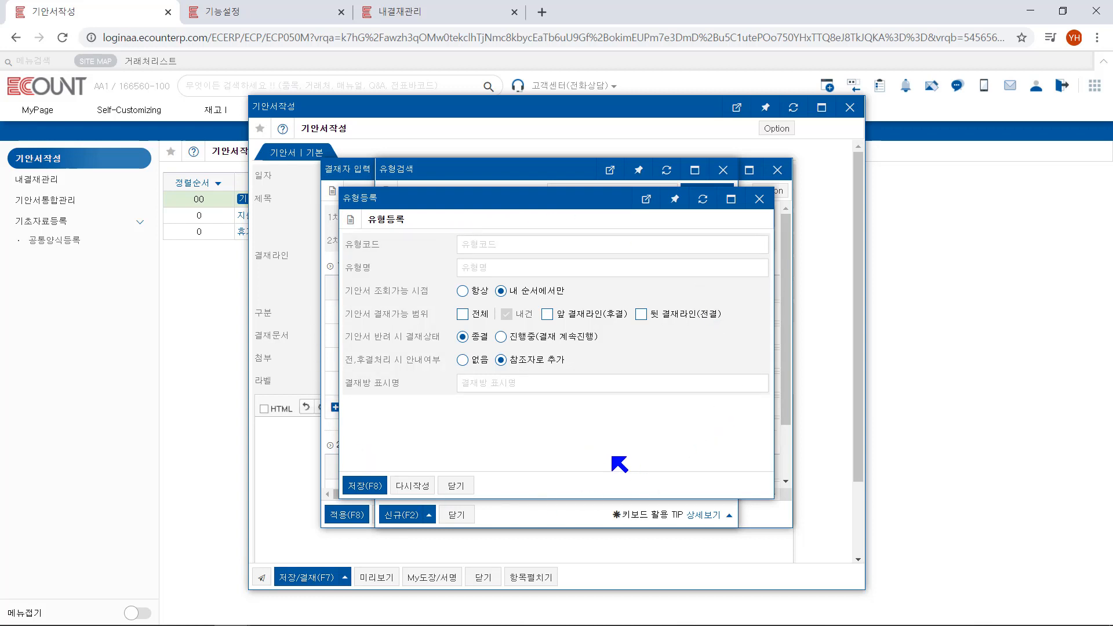
click(464, 489)
click(456, 514)
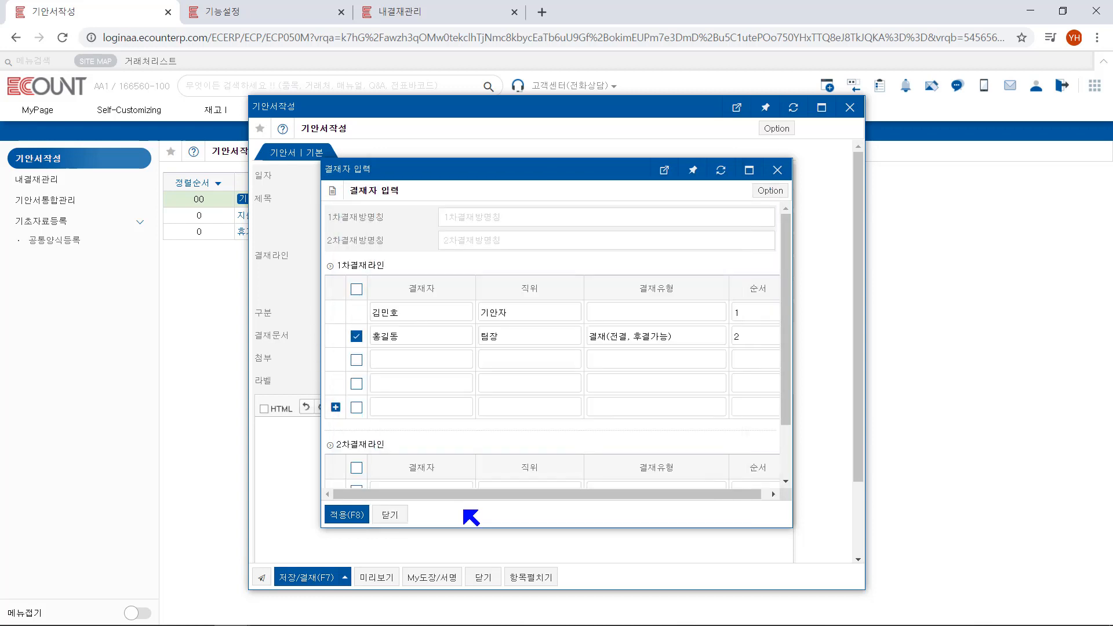
click(400, 515)
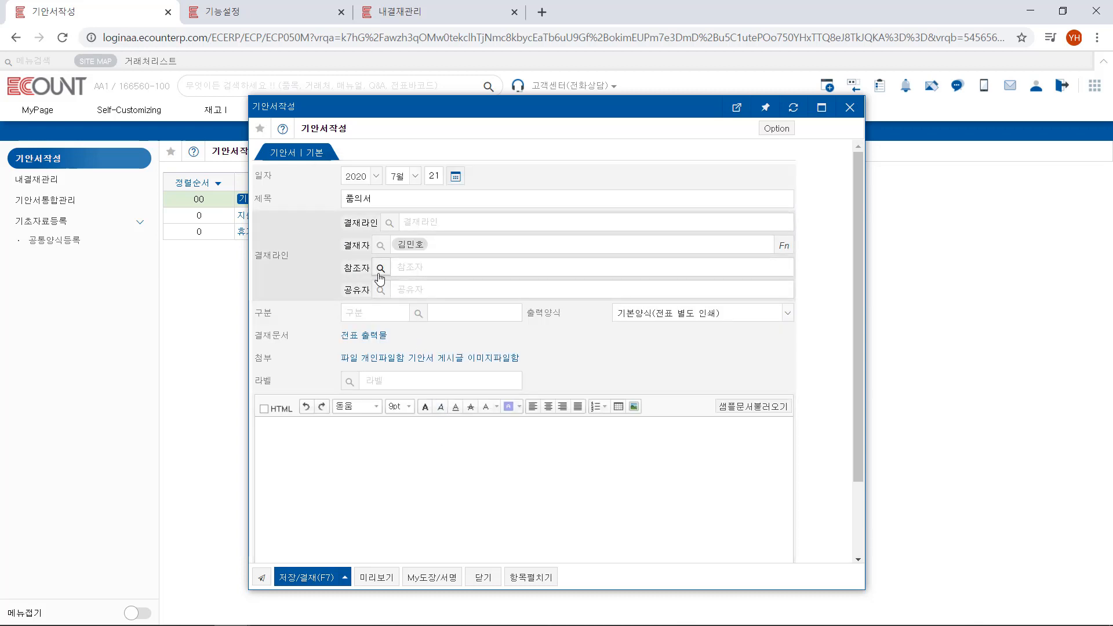
Add the first 영업팀 member as the draft's reference recipient (참조자)
click(401, 267)
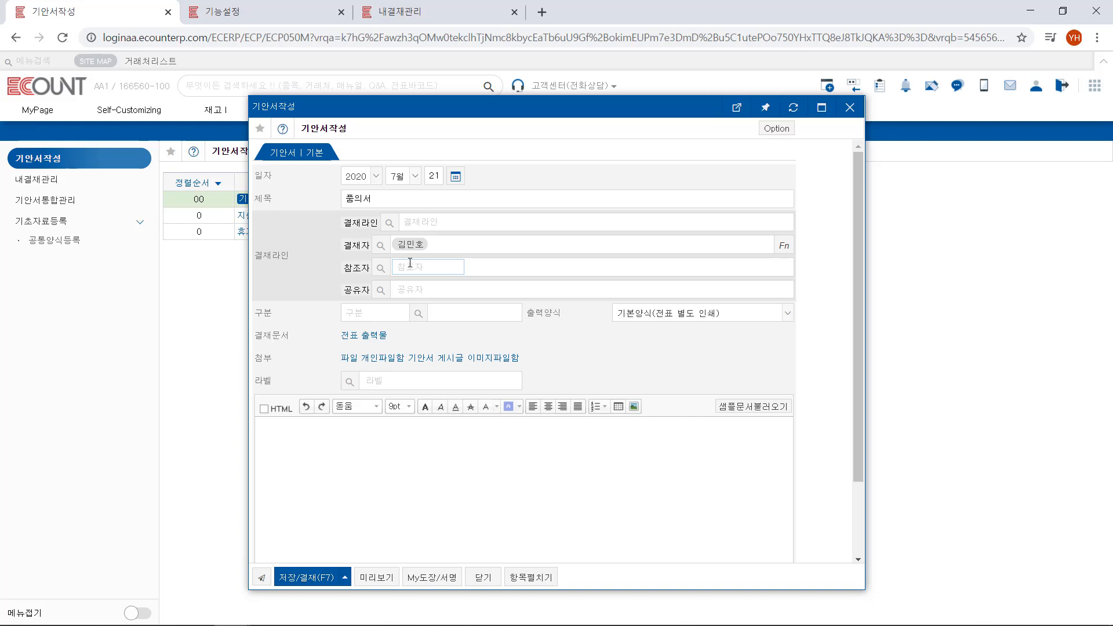
click(380, 267)
click(559, 313)
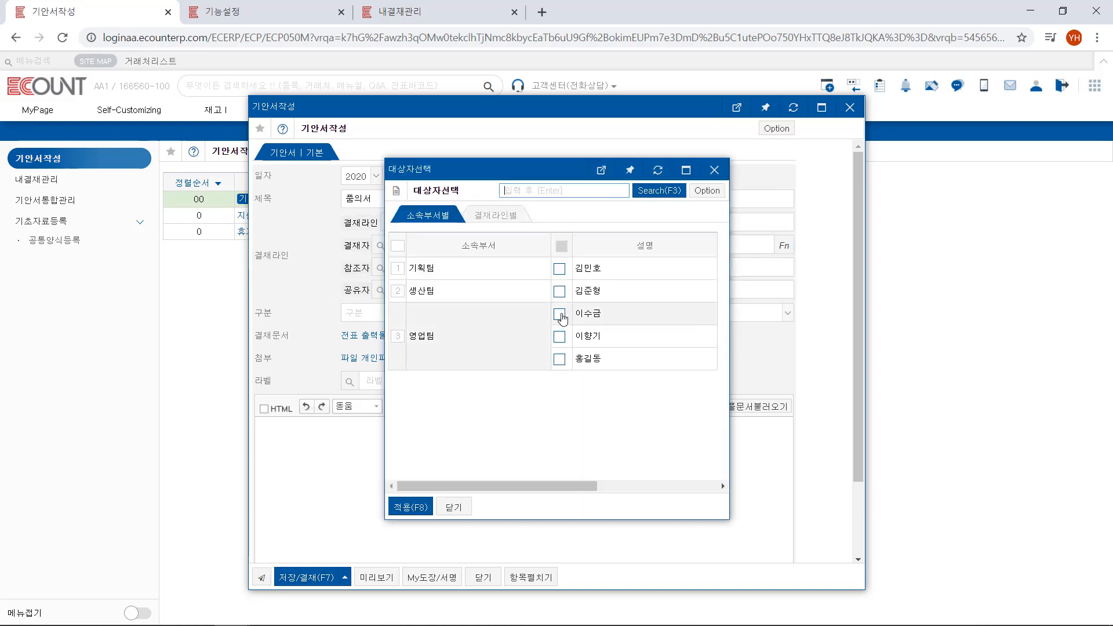
click(411, 507)
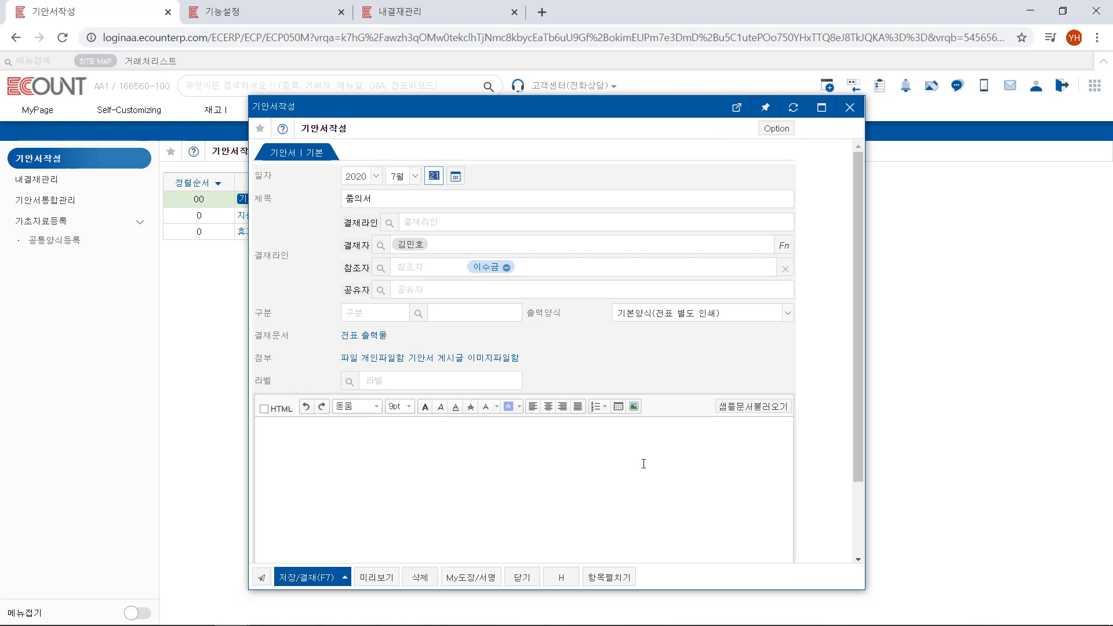
Try 결재완료전 as the reference recipients' viewing time in the approval settings, restore 결재완료후 and close without applying
click(625, 250)
click(416, 271)
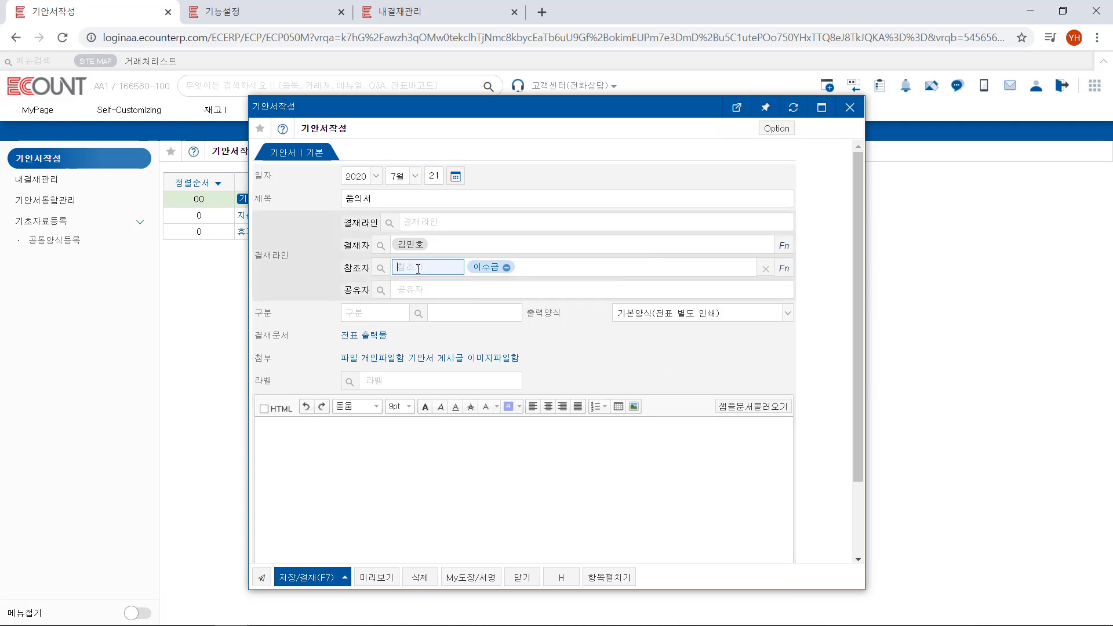
click(792, 274)
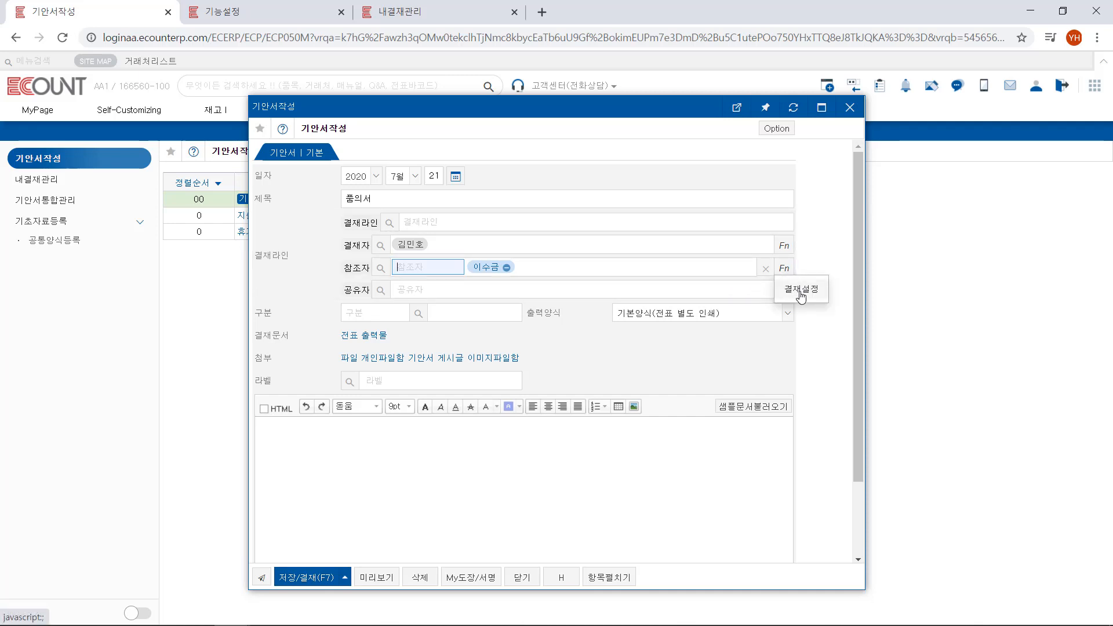
click(801, 293)
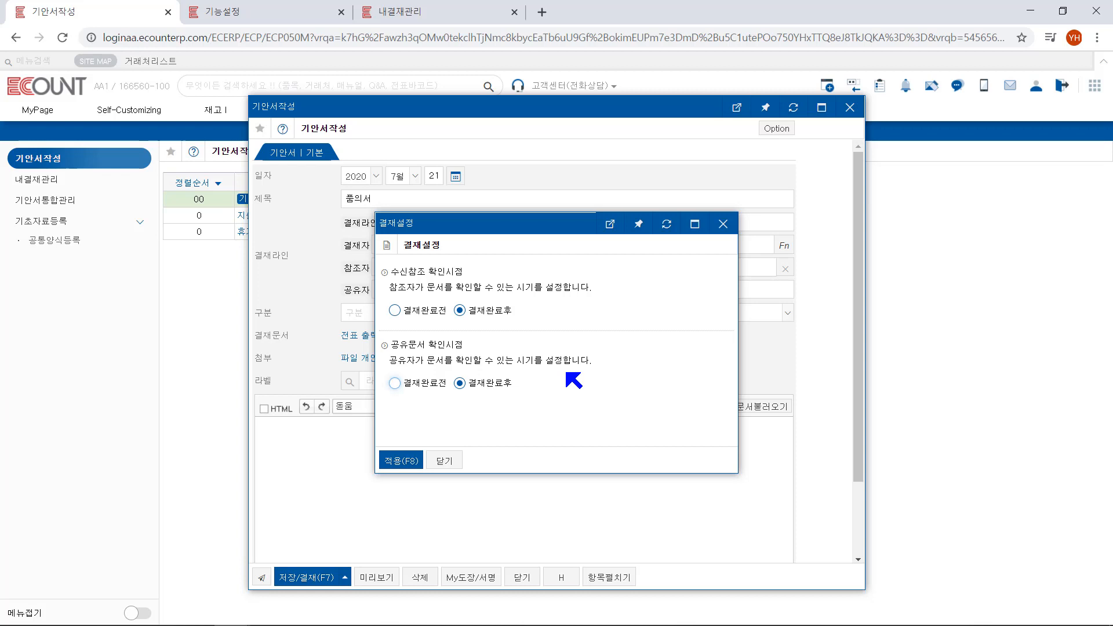
click(428, 316)
click(482, 316)
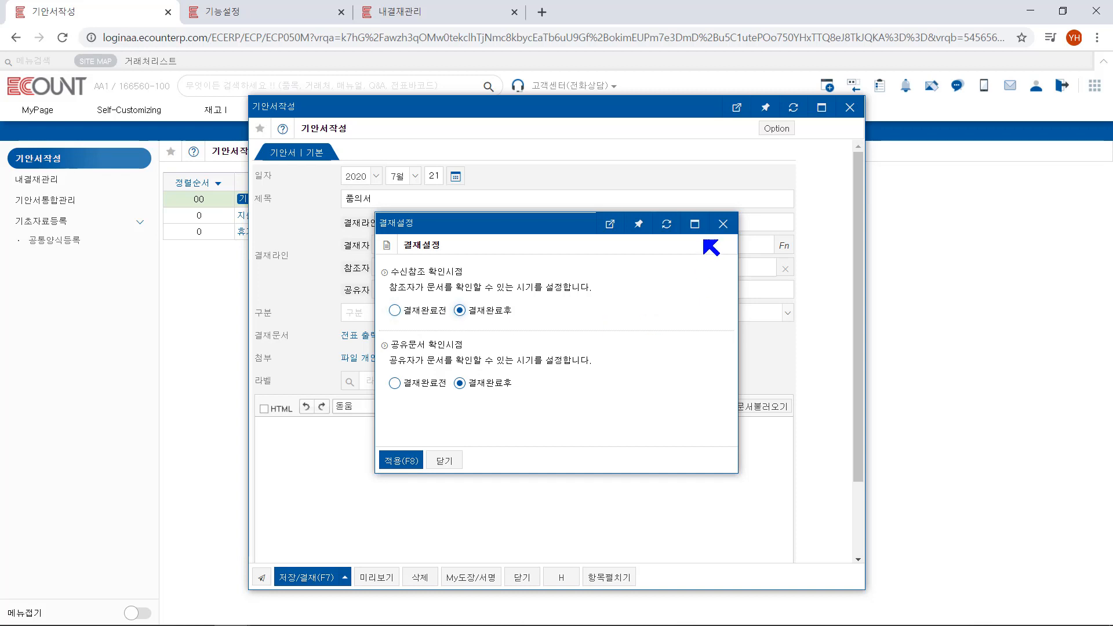
click(723, 224)
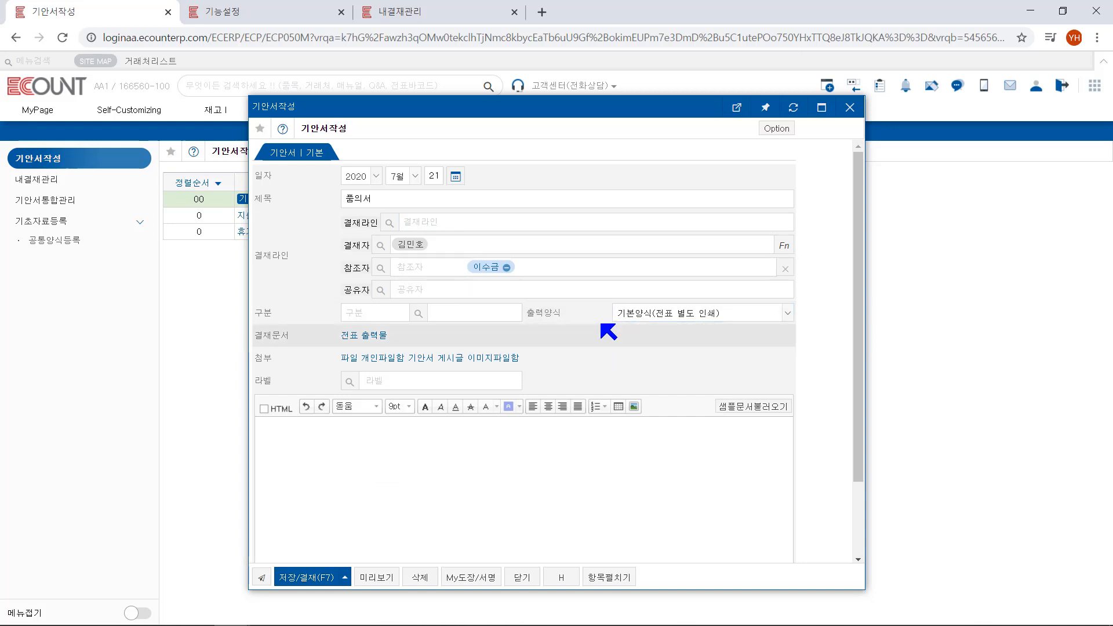
Check the available print forms and set the draft's category (구분) to 00002 품의서
click(650, 313)
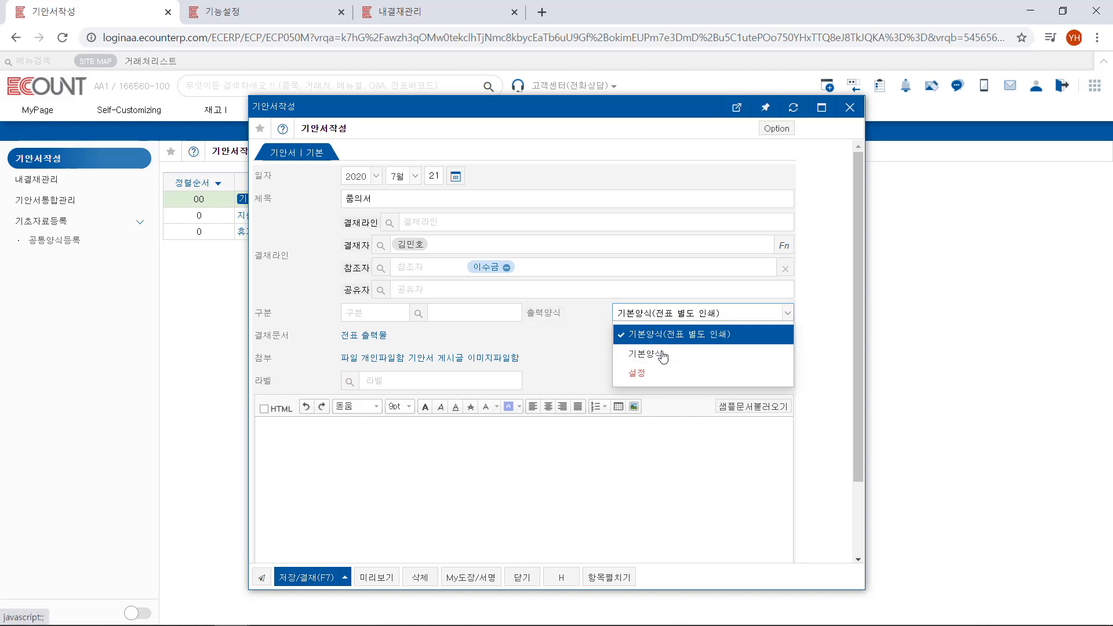
click(380, 311)
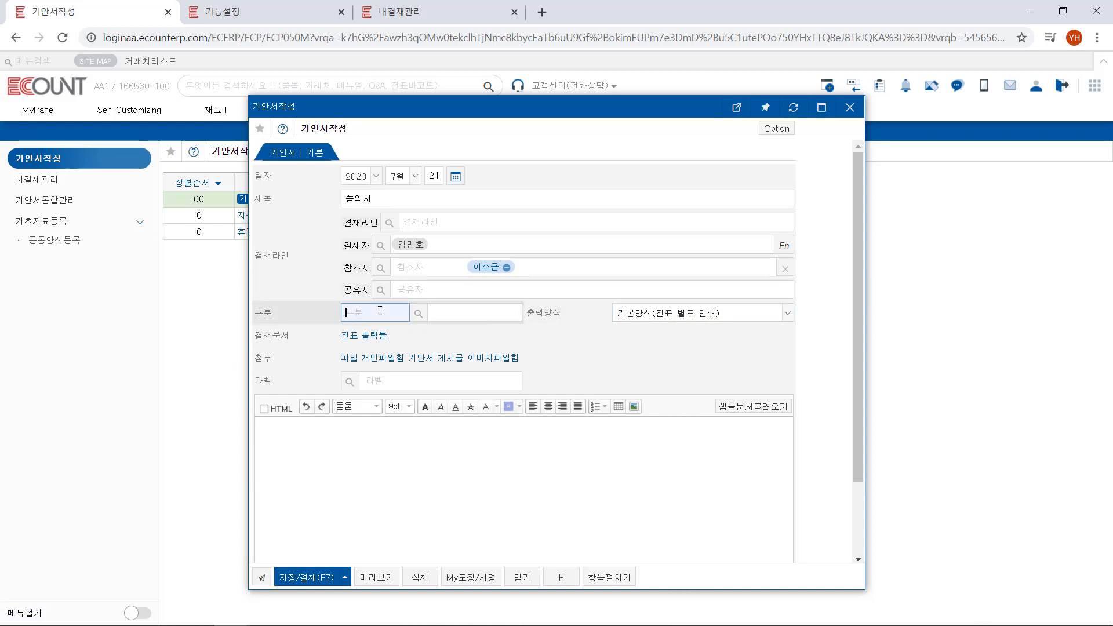
click(418, 313)
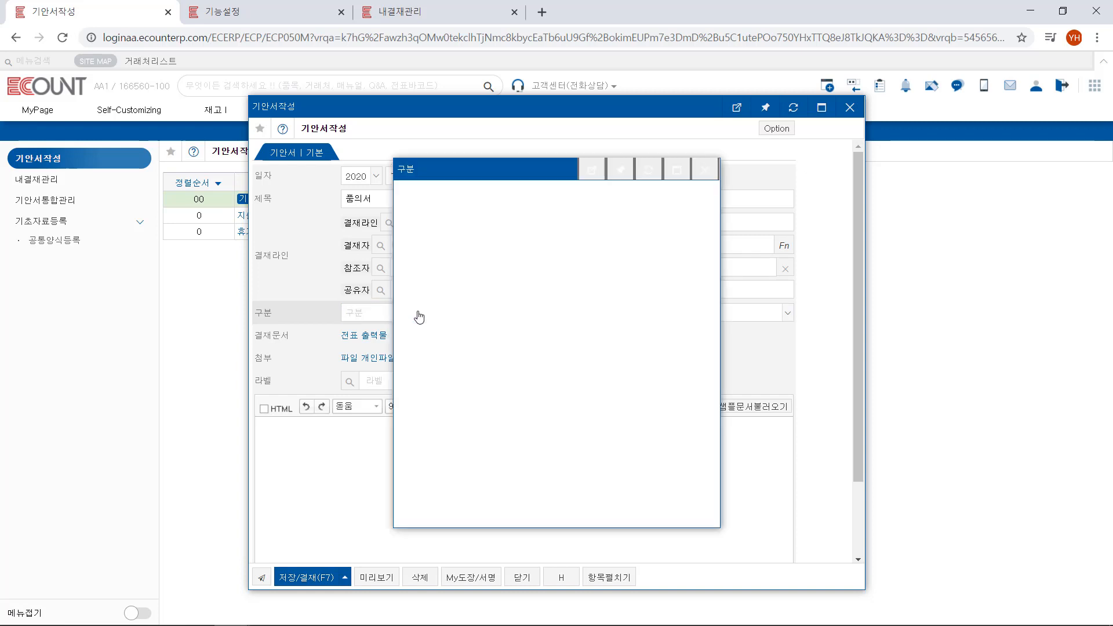
click(571, 258)
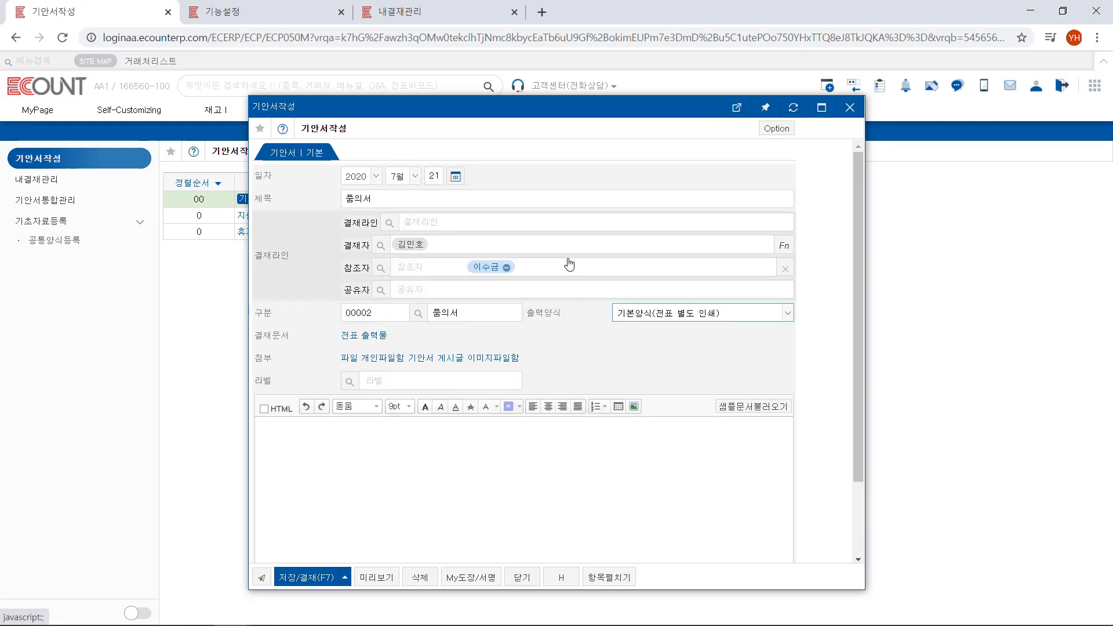
Insert a table with one row and three columns in the draft body and look over the sample document list
click(497, 463)
scroll(487, 455, down, 1)
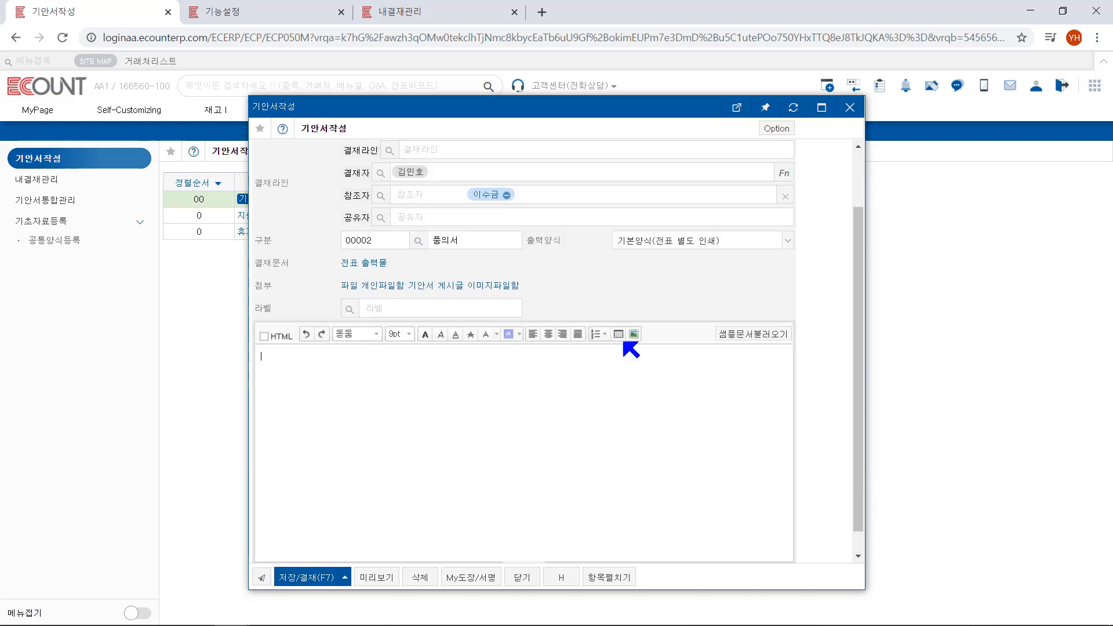
click(618, 334)
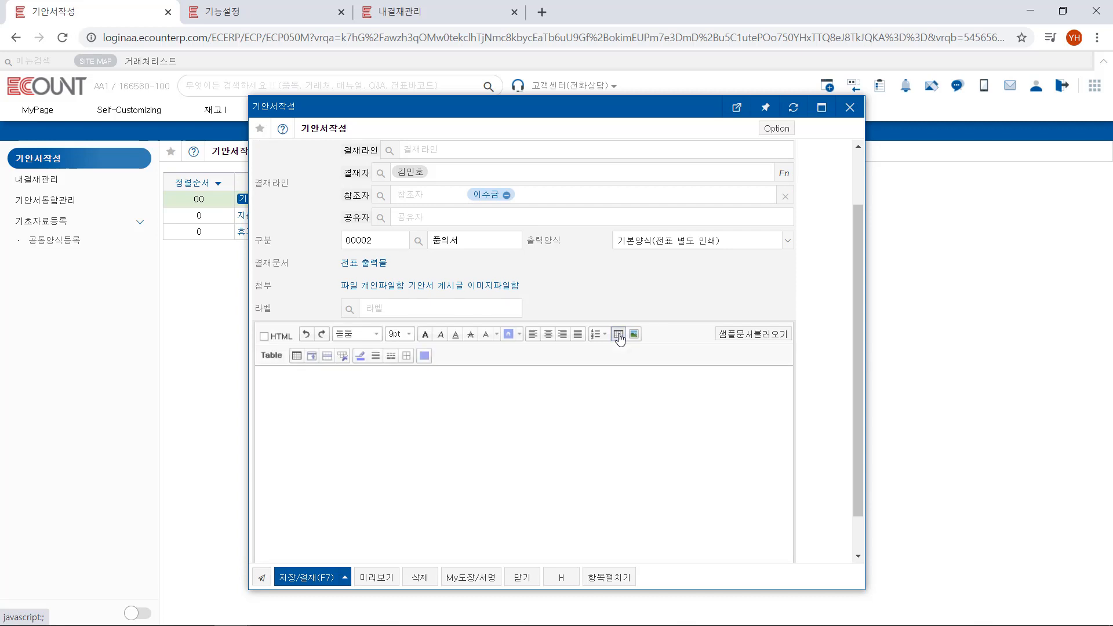
click(296, 355)
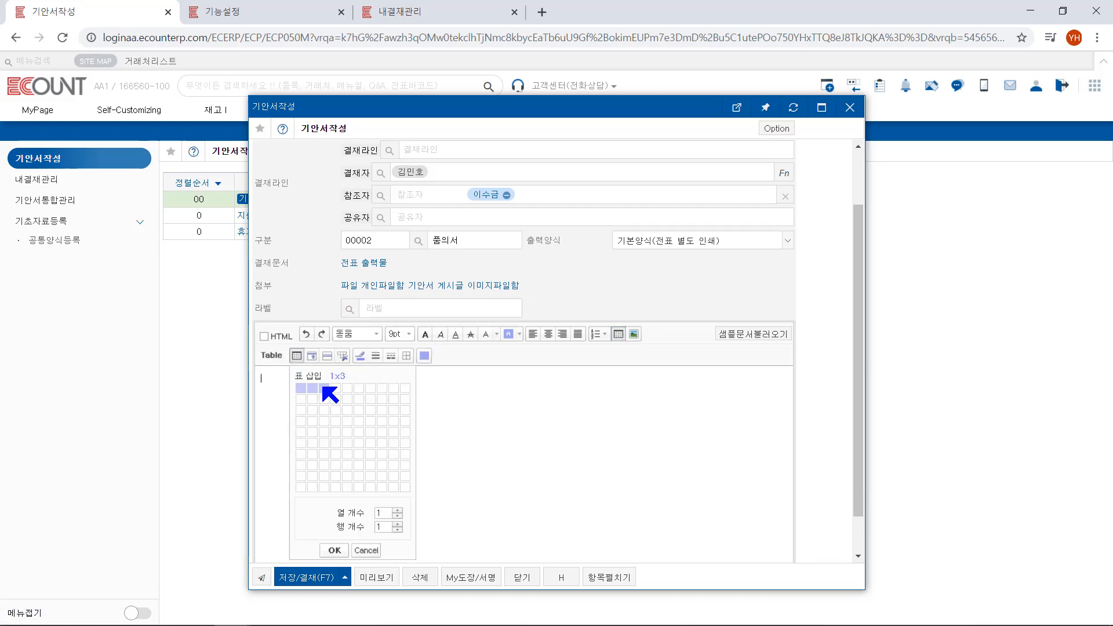
click(323, 388)
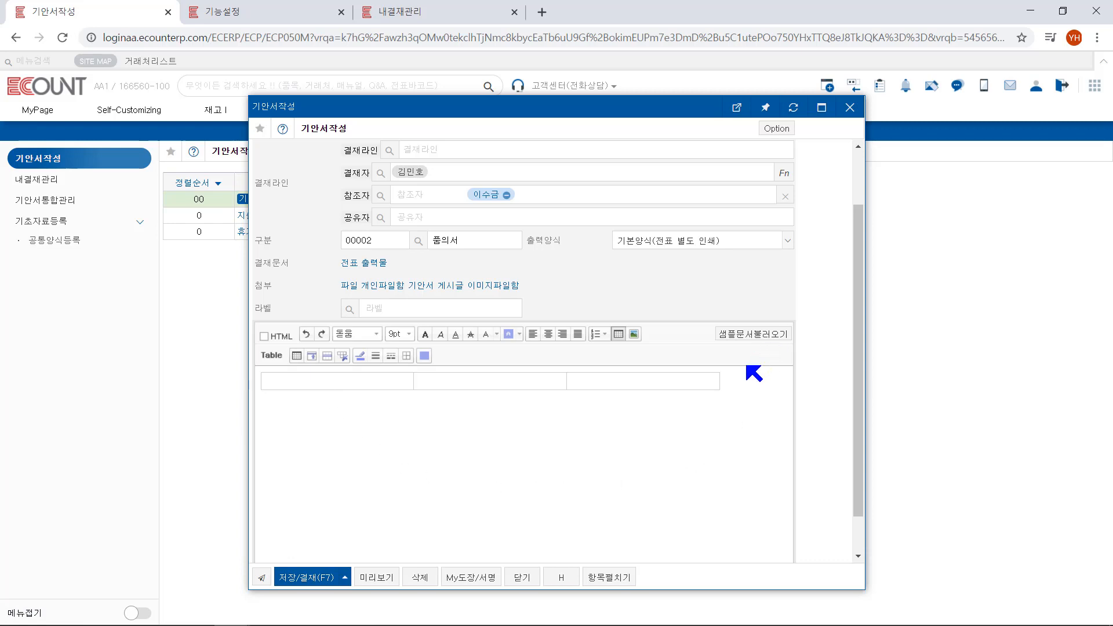
click(757, 334)
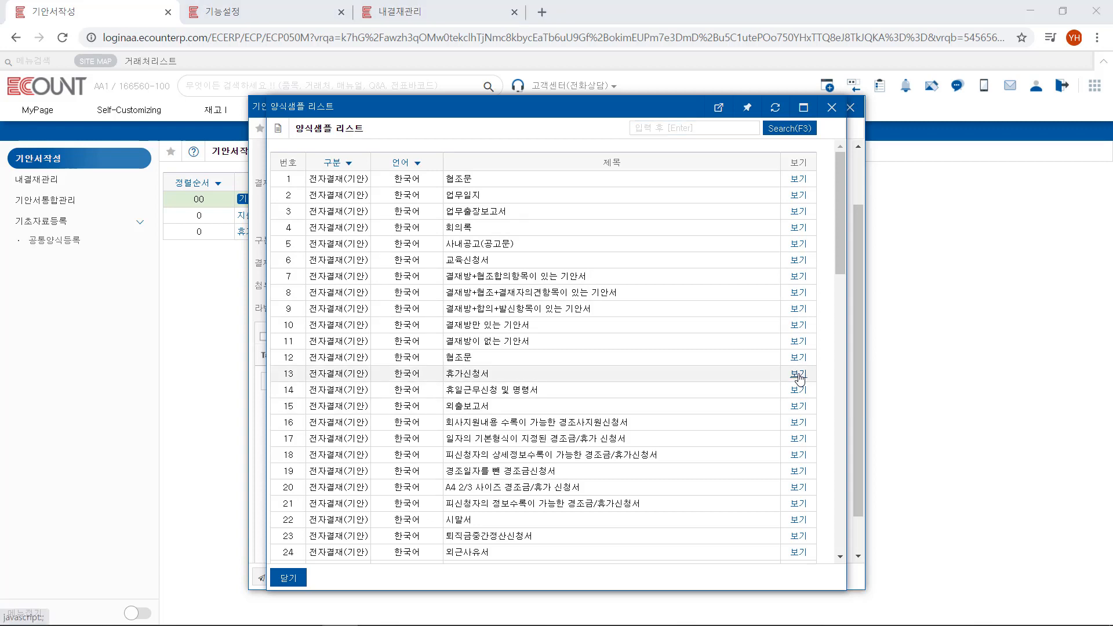
click(833, 111)
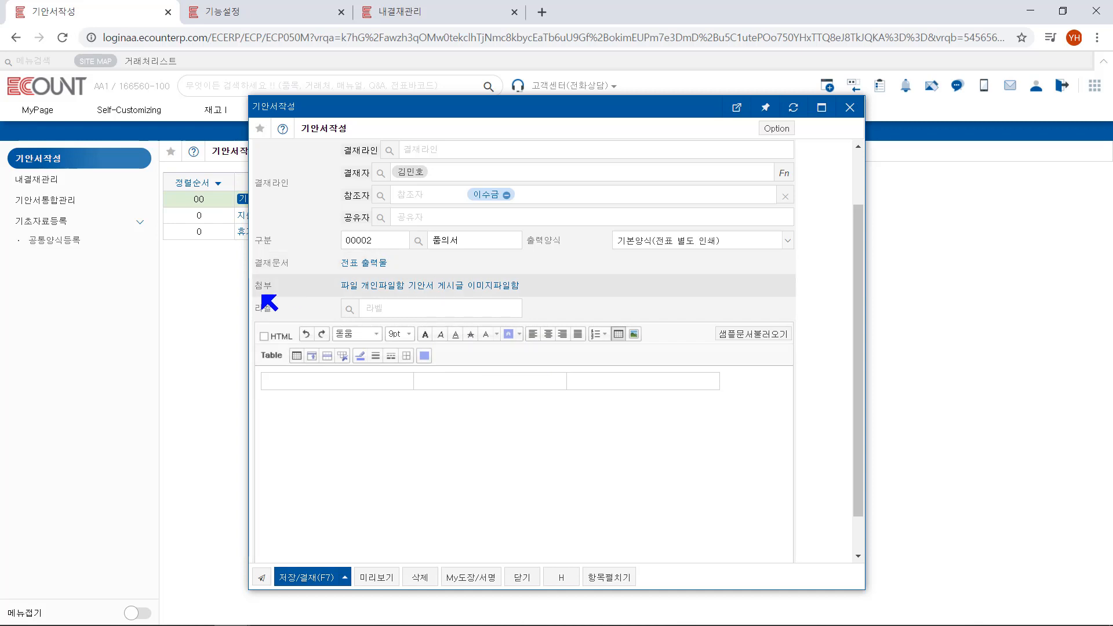
Attach the signature image 서명.png from the desktop to the draft
click(350, 287)
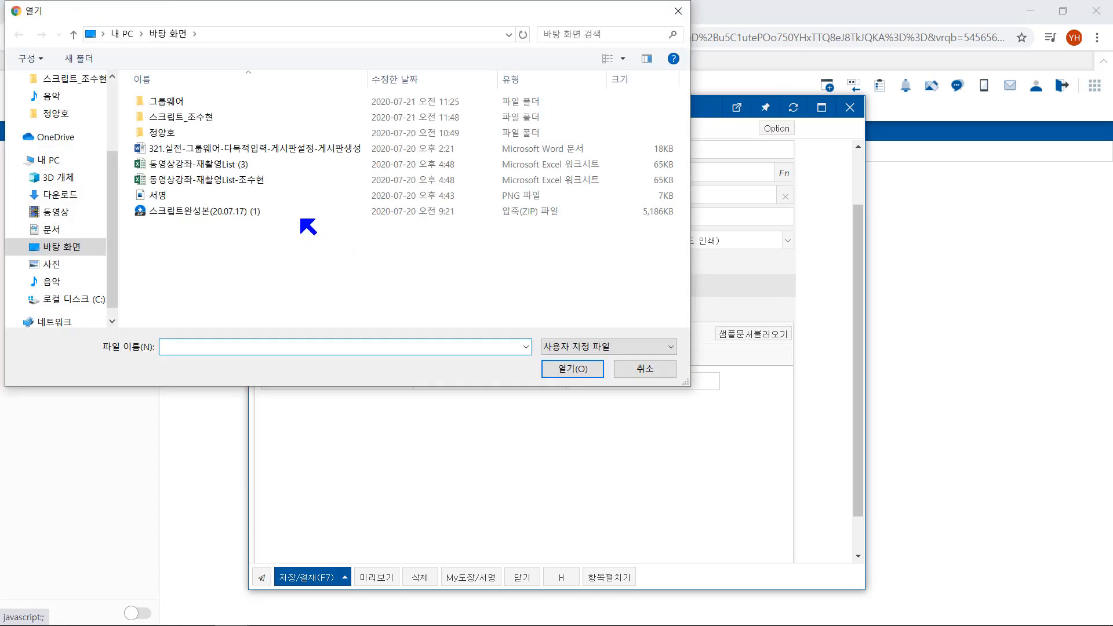
click(280, 194)
click(566, 368)
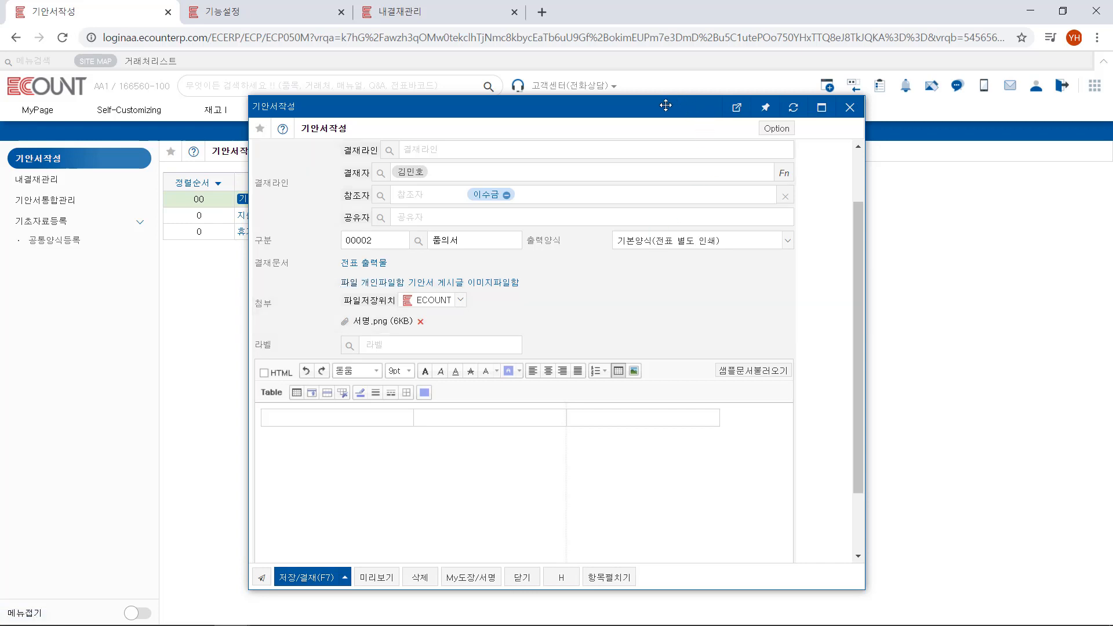
drag(665, 106, 615, 105)
click(879, 87)
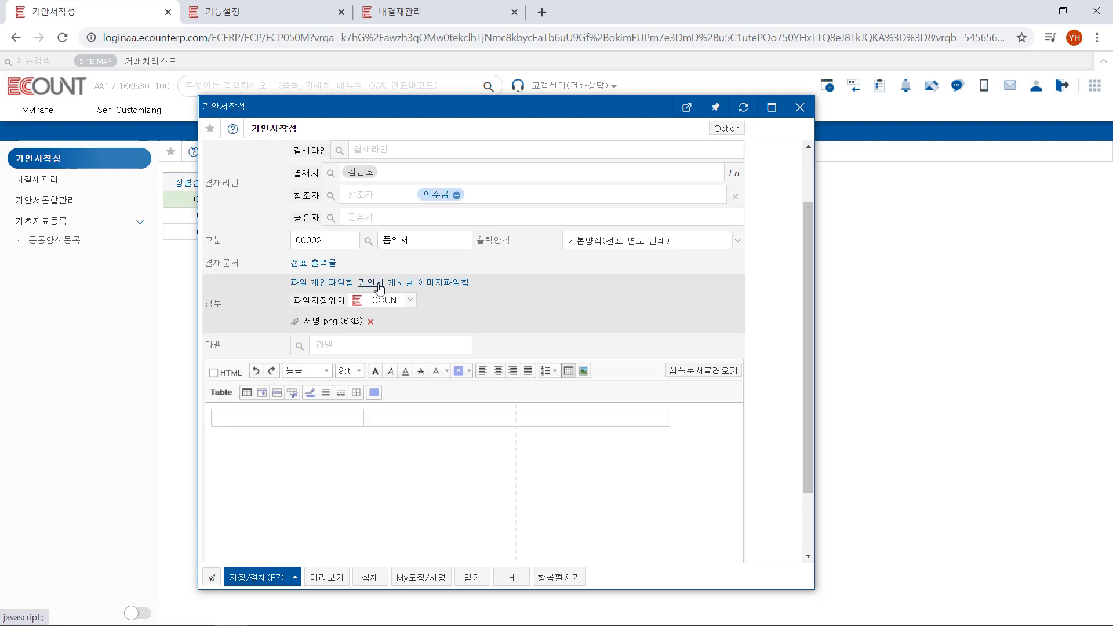
Attach the in-progress draft 품의서 dated 2020/07/21-2 to the current draft, after checking the rejected (반려) and approved (결재) lists
click(380, 288)
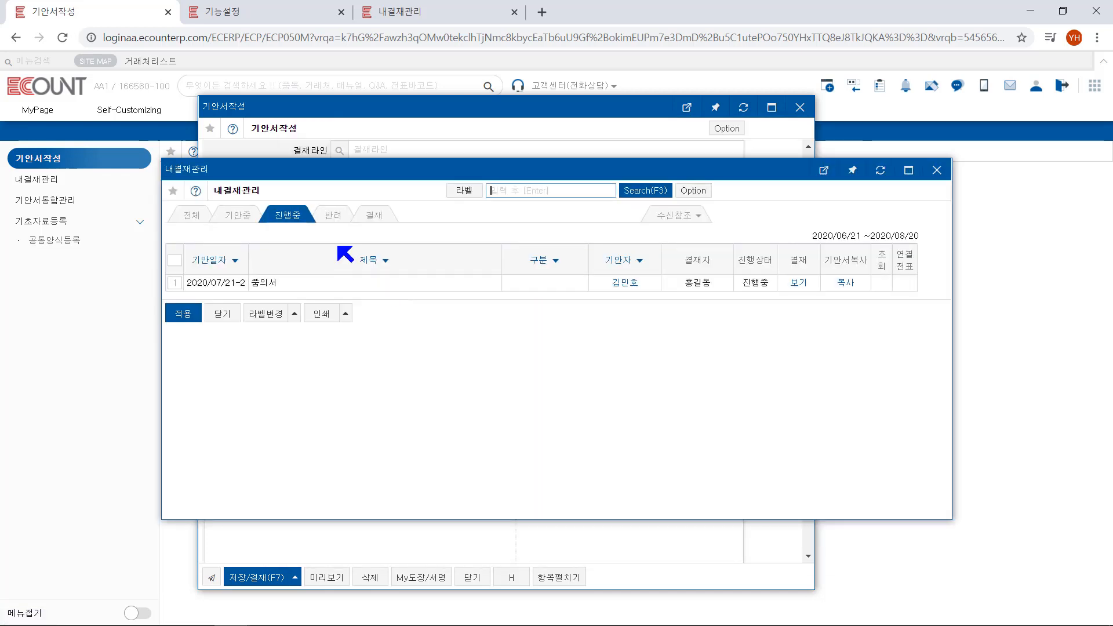
click(335, 216)
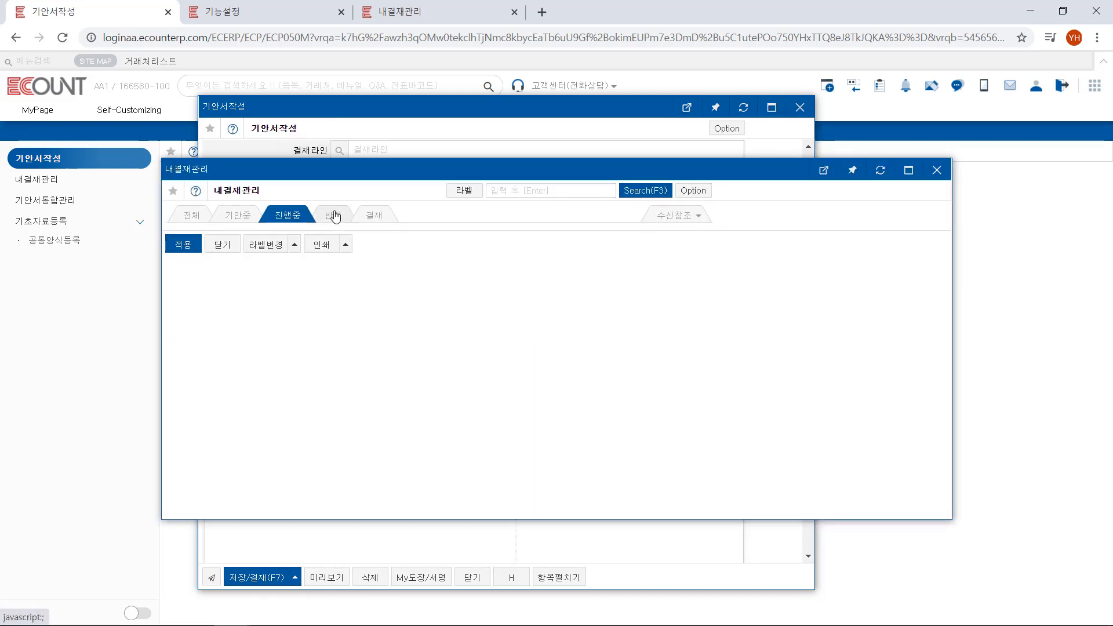
click(381, 217)
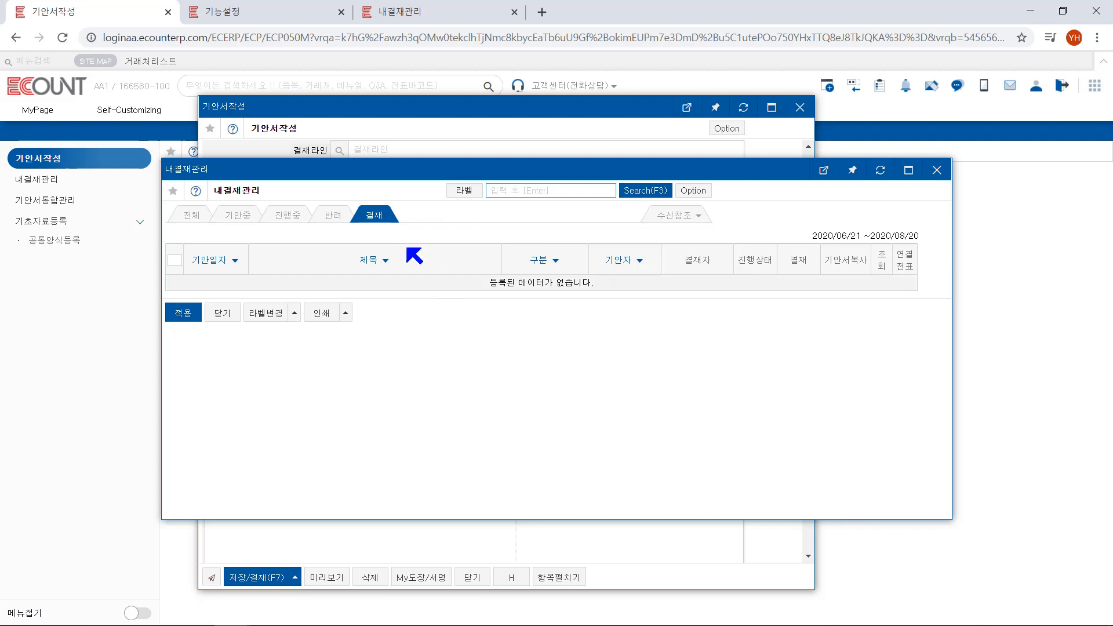
click(279, 216)
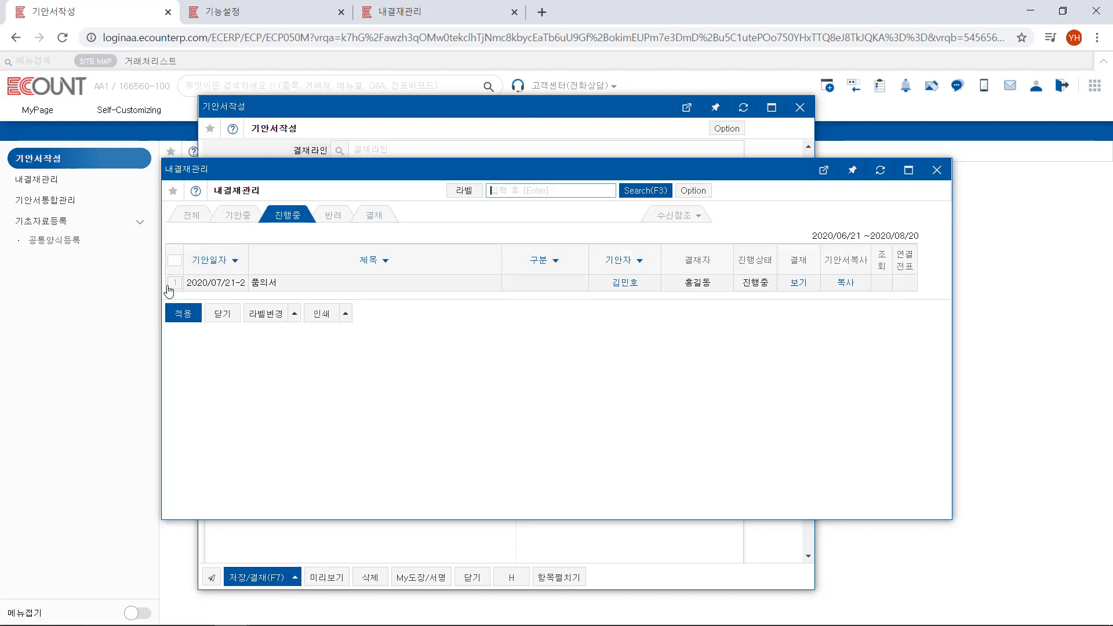
click(175, 283)
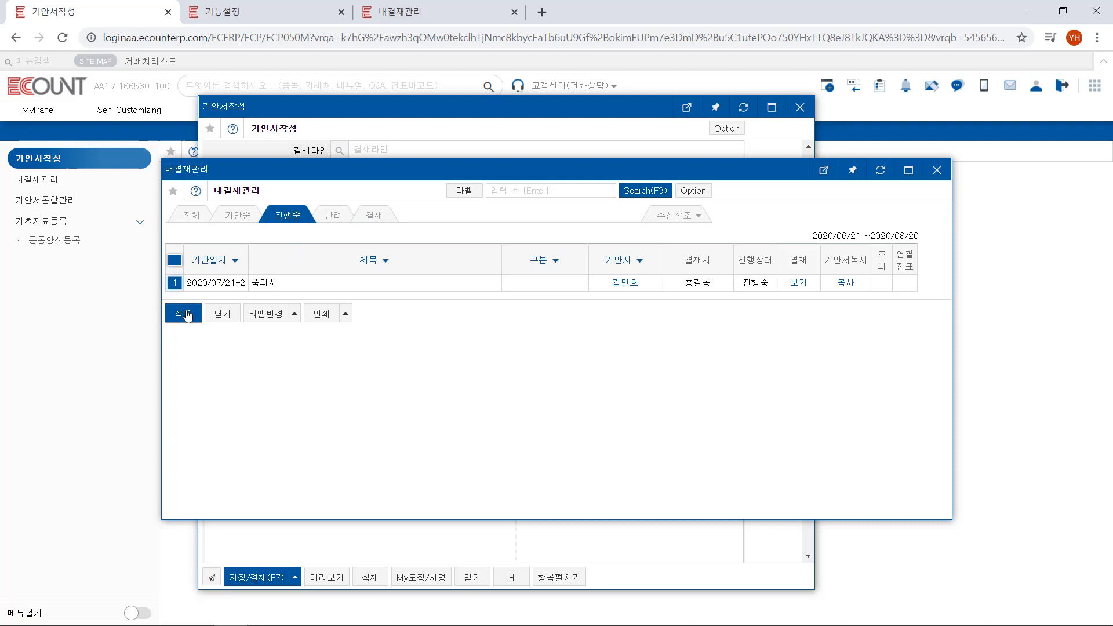
click(185, 313)
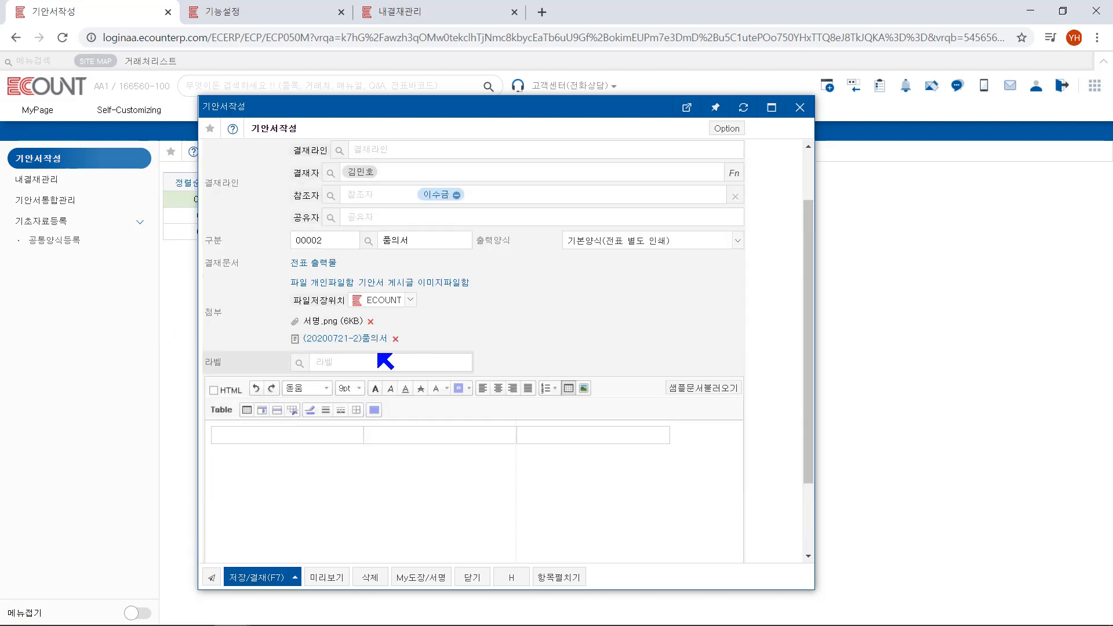
Create and save a new 지출결의서 voucher for the draft with withdrawal account 000 현금, debit account 8109 복리후생비(판) and amount 10,000
click(303, 268)
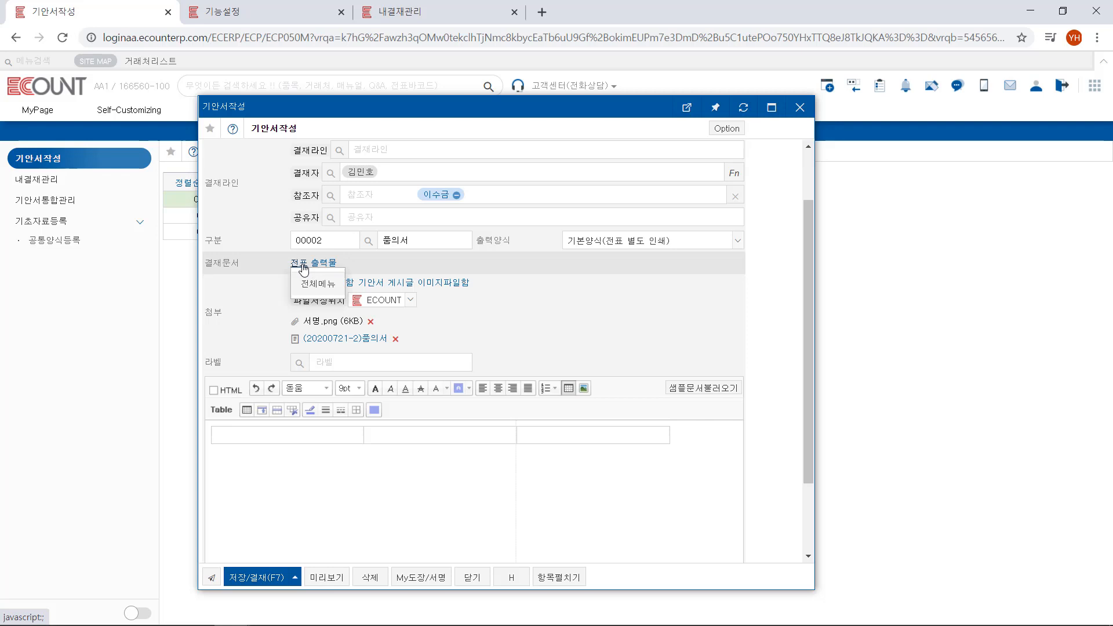
click(313, 286)
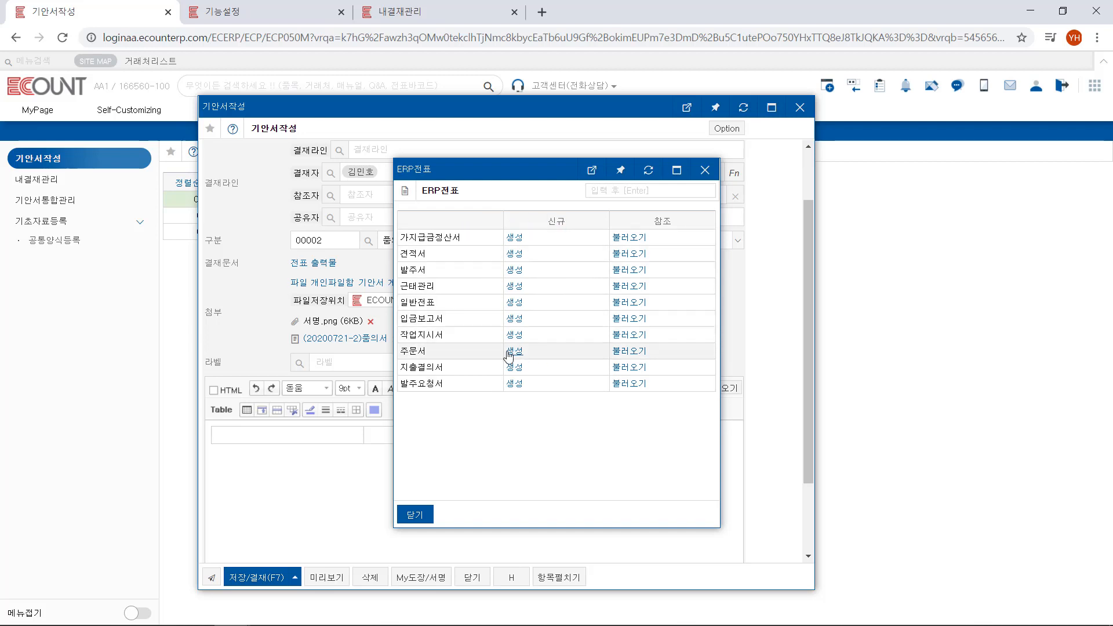
click(514, 372)
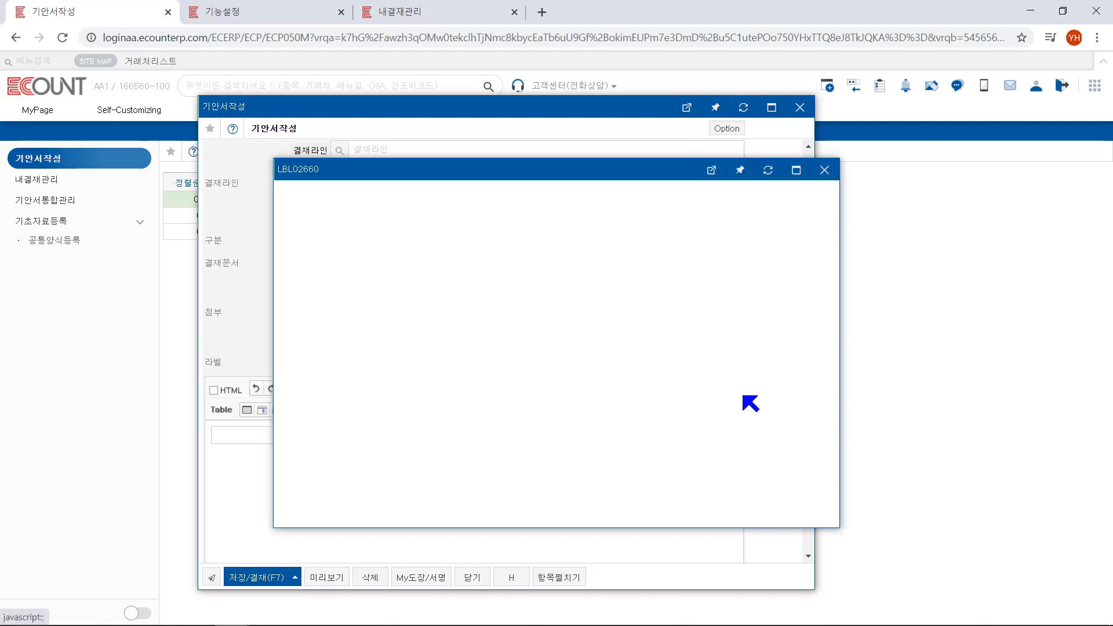
click(172, 376)
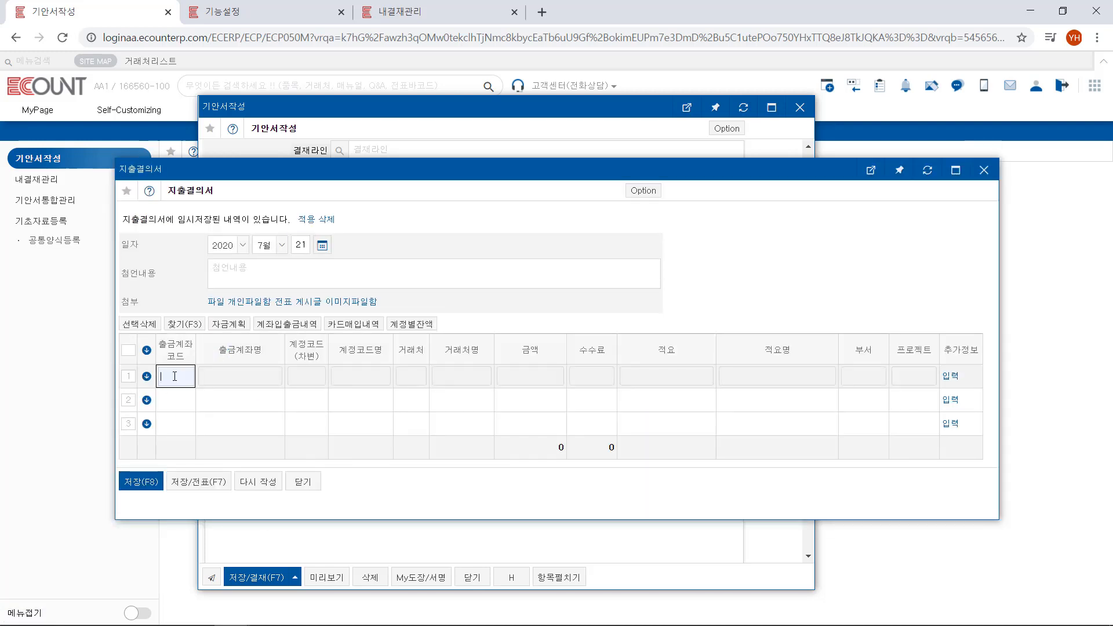
text(000)
key(Return)
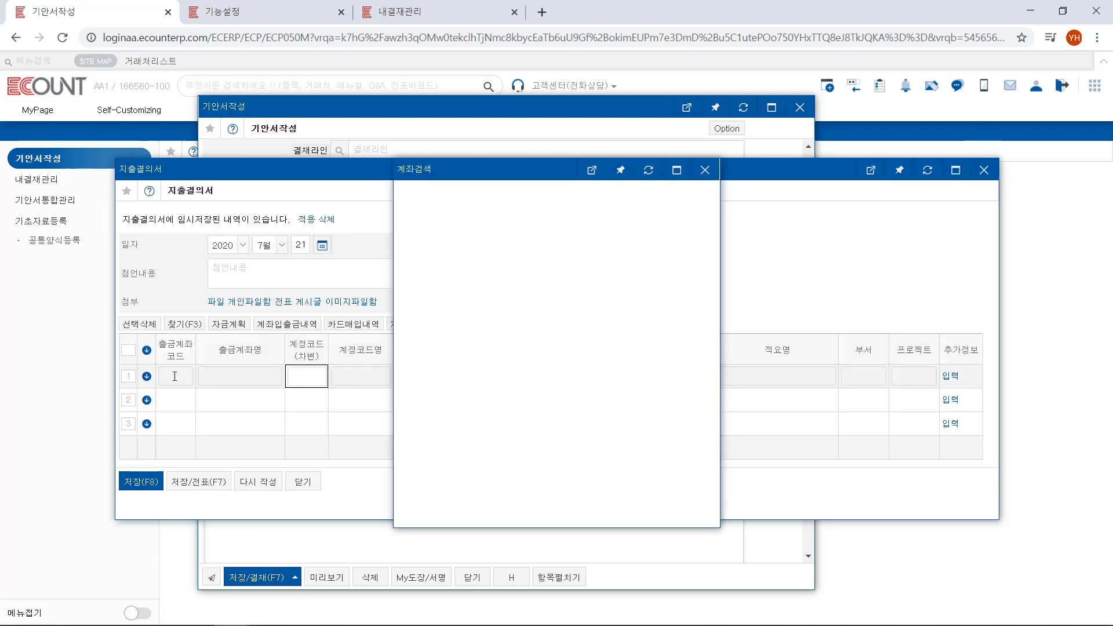
key(Return)
key(Return)
key(Return)
text(1)
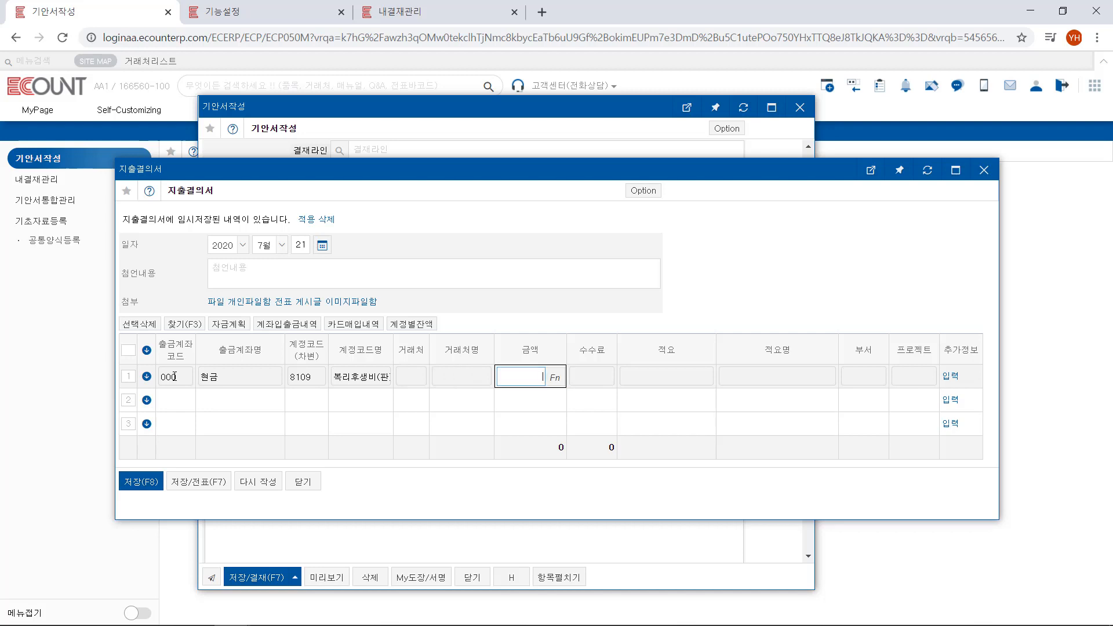
text(0,000)
key(Return)
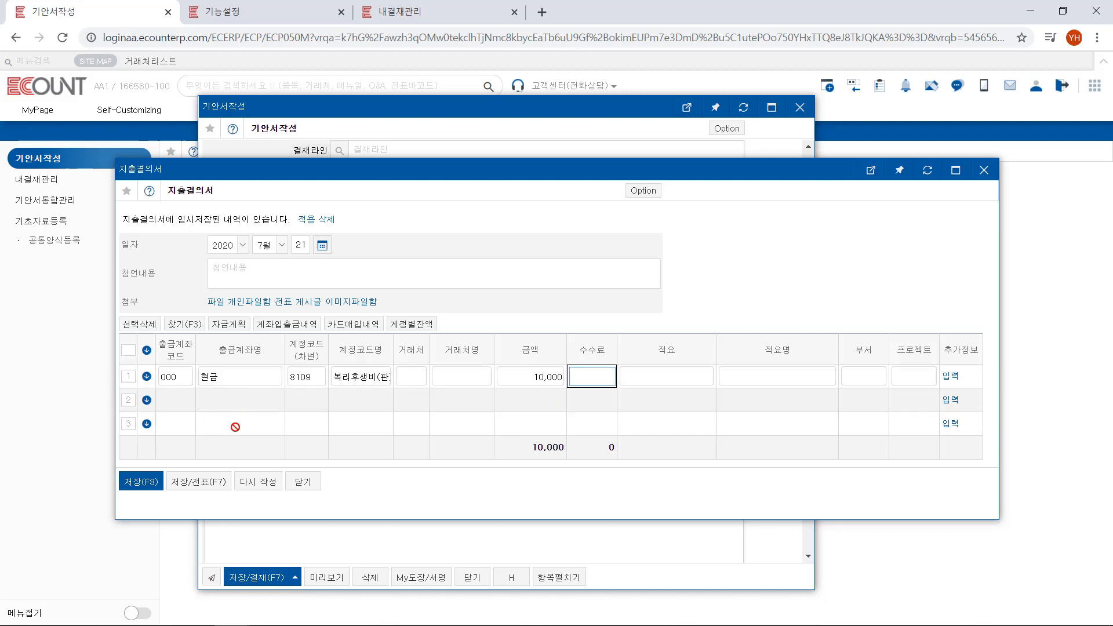
click(143, 482)
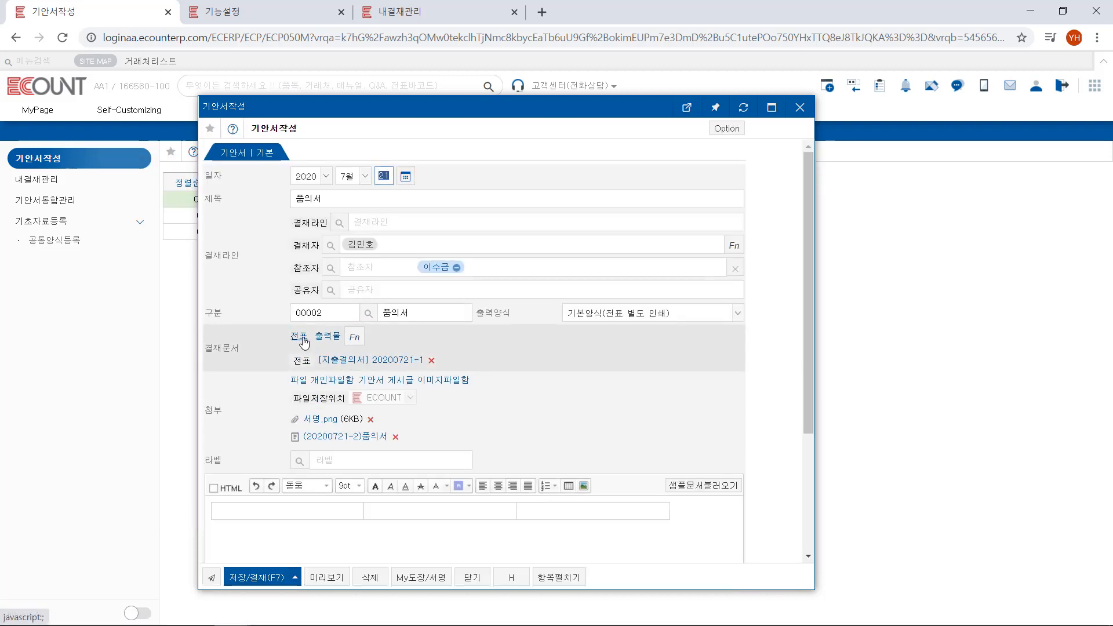
Look over the options for loading existing vouchers in the ERP전표 list and close it without choosing one
click(299, 336)
click(317, 375)
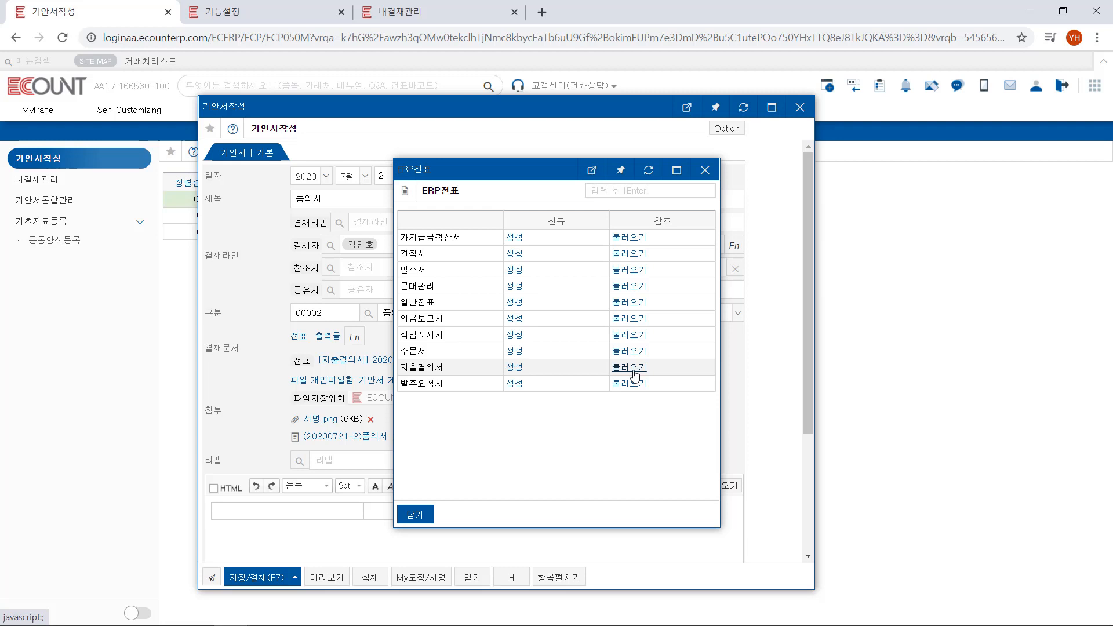
click(704, 170)
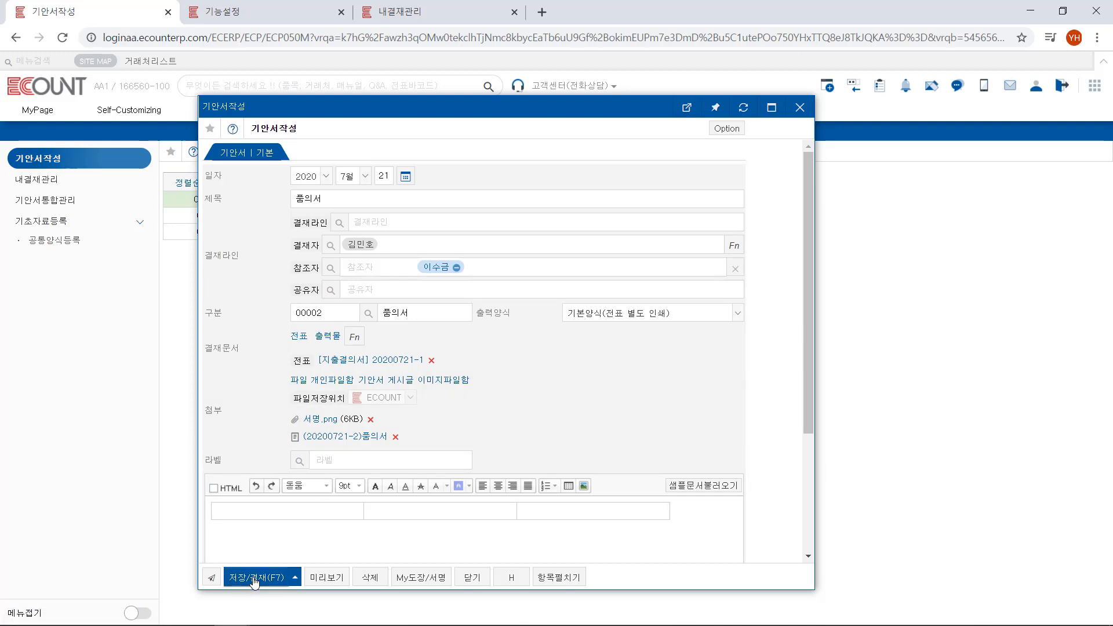
Apply the saved approval line 지출품의서 결재 and turn on 쪽지 and App푸시알림 notifications for the draft
mouse_move(254, 582)
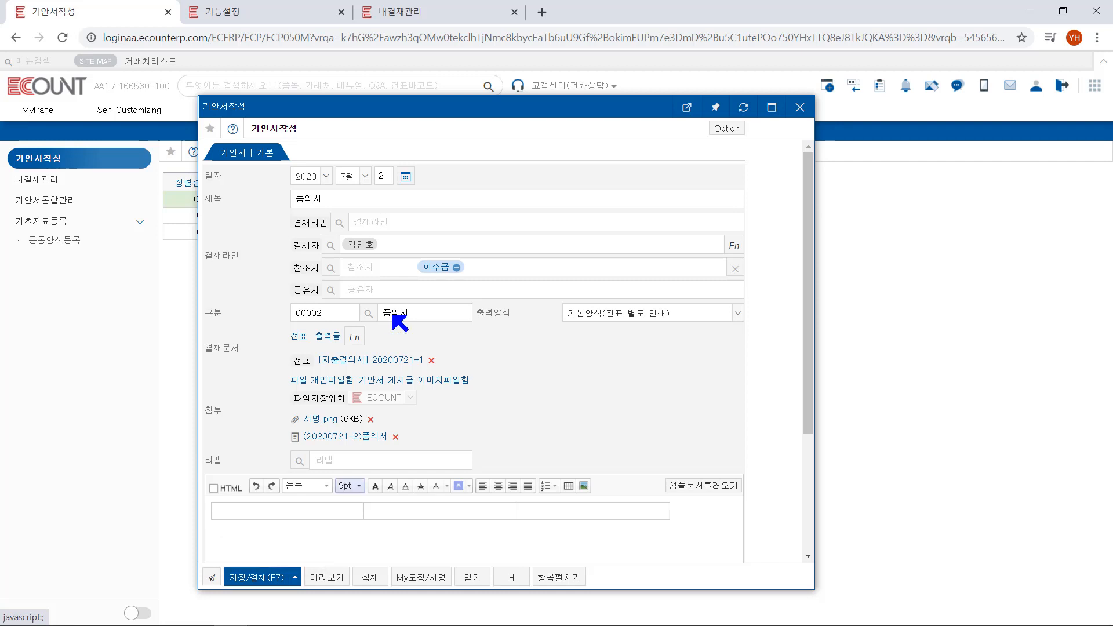
click(339, 223)
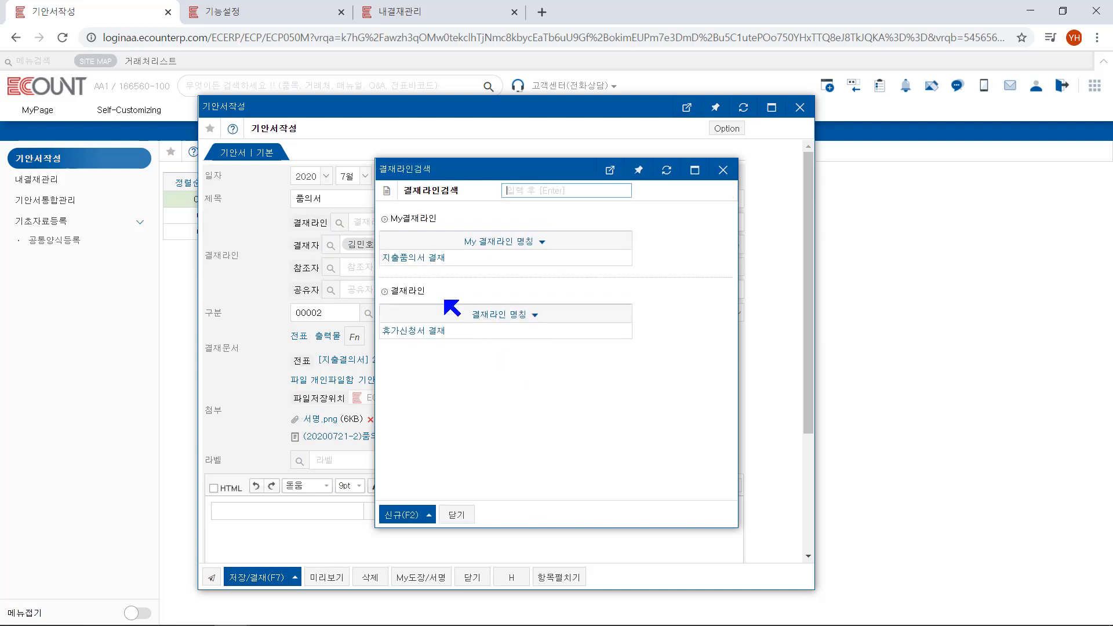
click(432, 254)
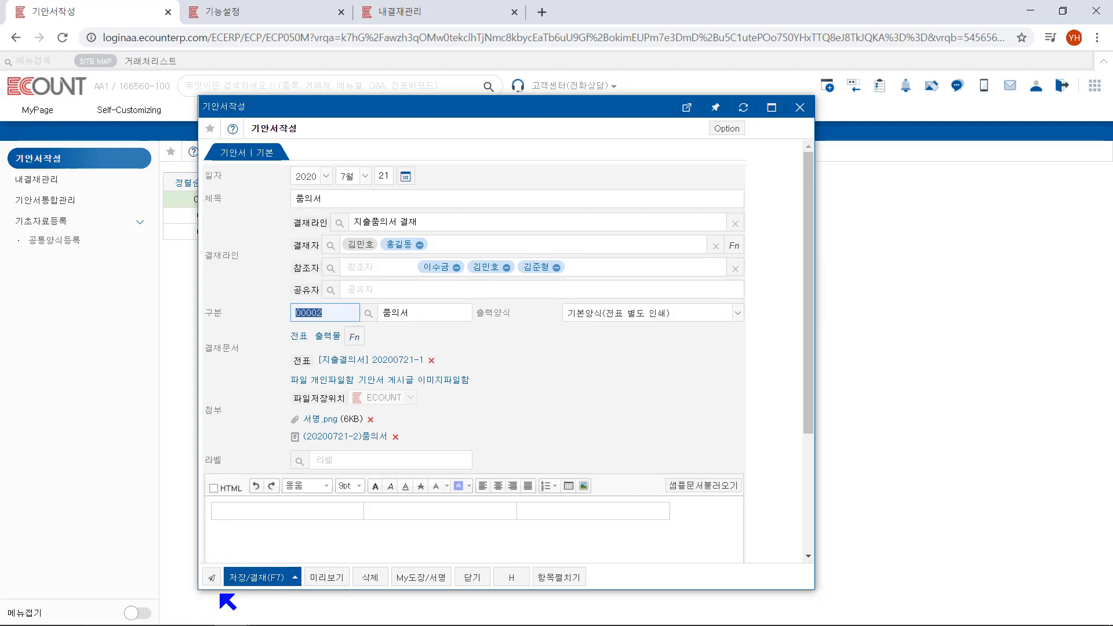
click(212, 578)
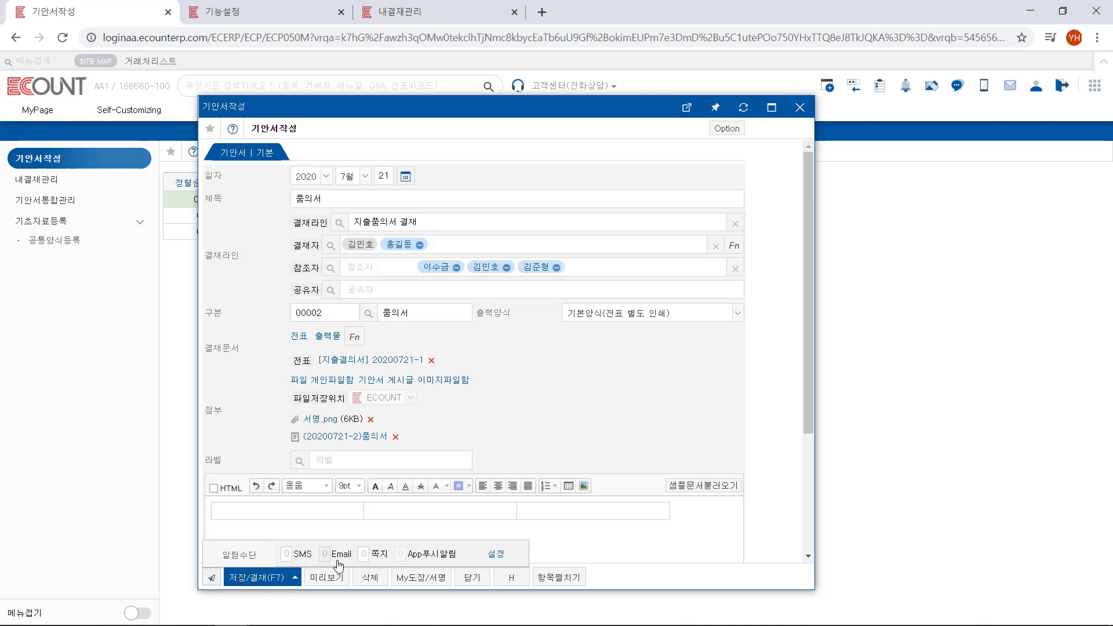
click(376, 555)
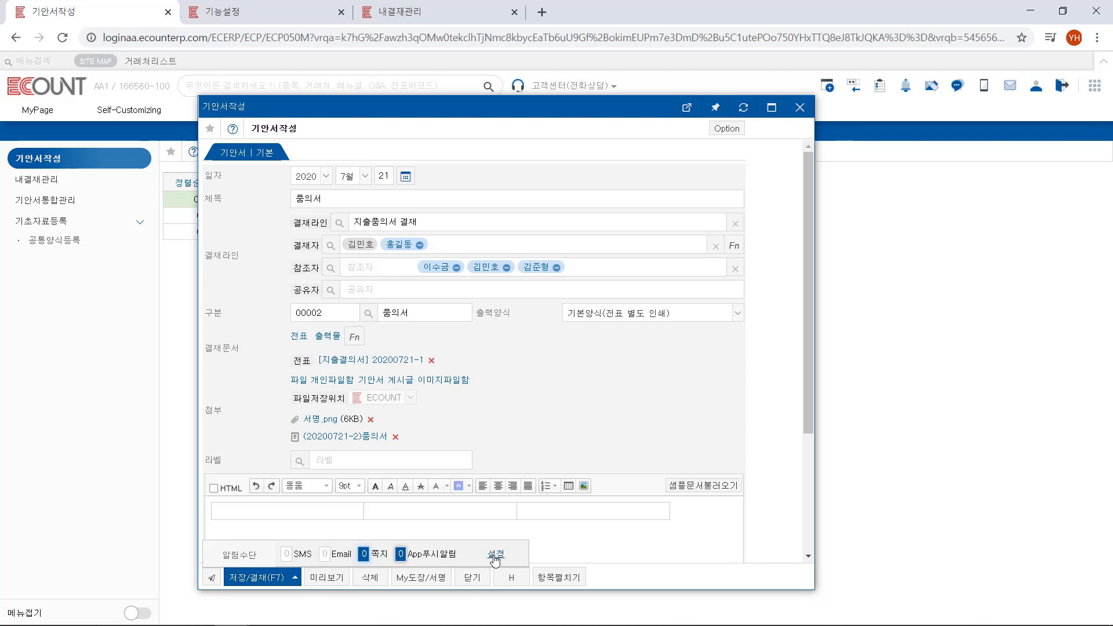
Select 쪽지 and App푸시알림 as the notification methods in the electronic approval 알림설정 of the 기능설정 page
click(270, 3)
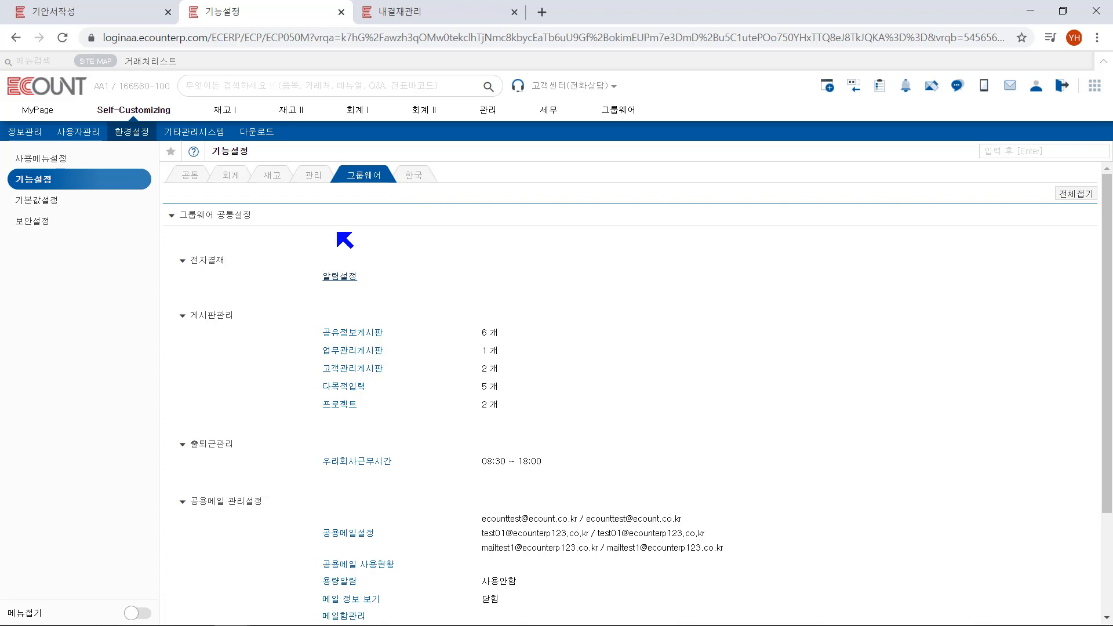
click(341, 277)
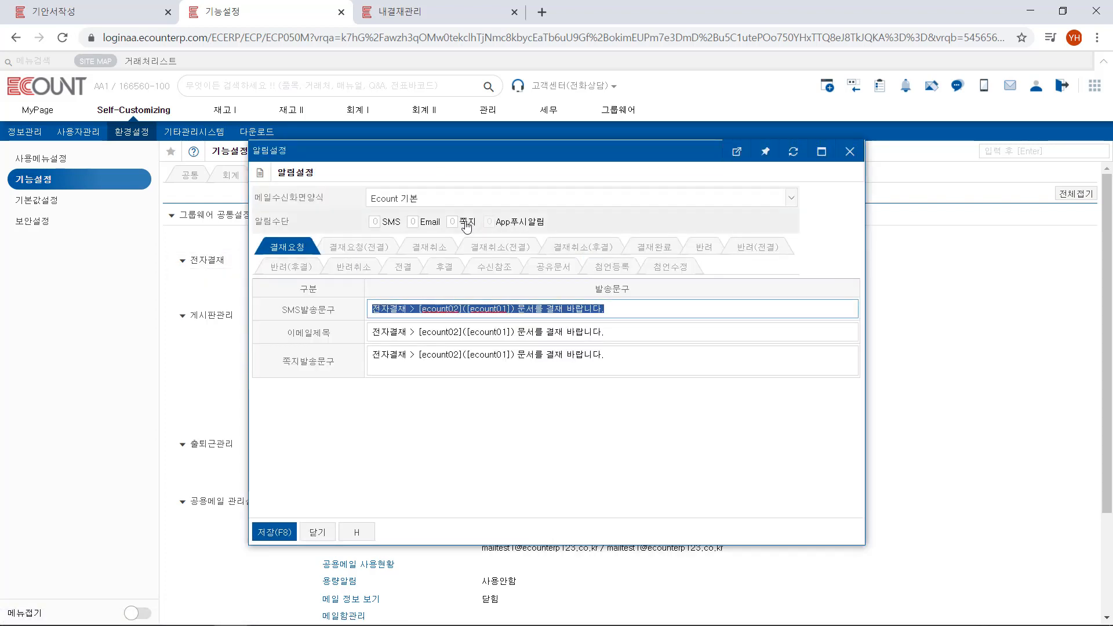
click(452, 221)
click(488, 221)
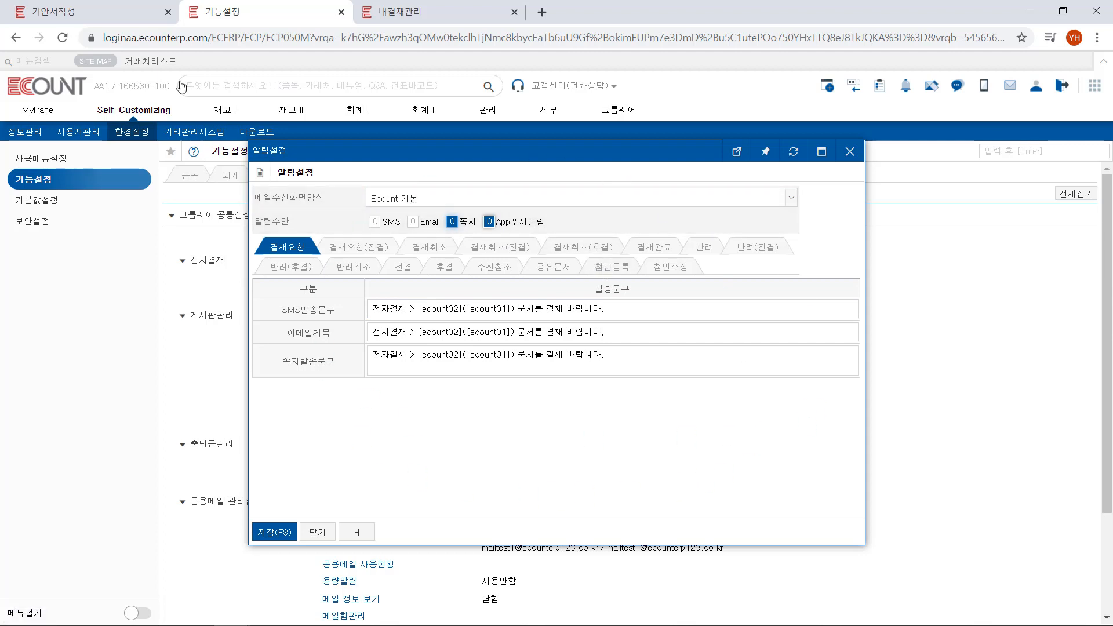
Return to the 품의서 draft and save it for approval
click(129, 12)
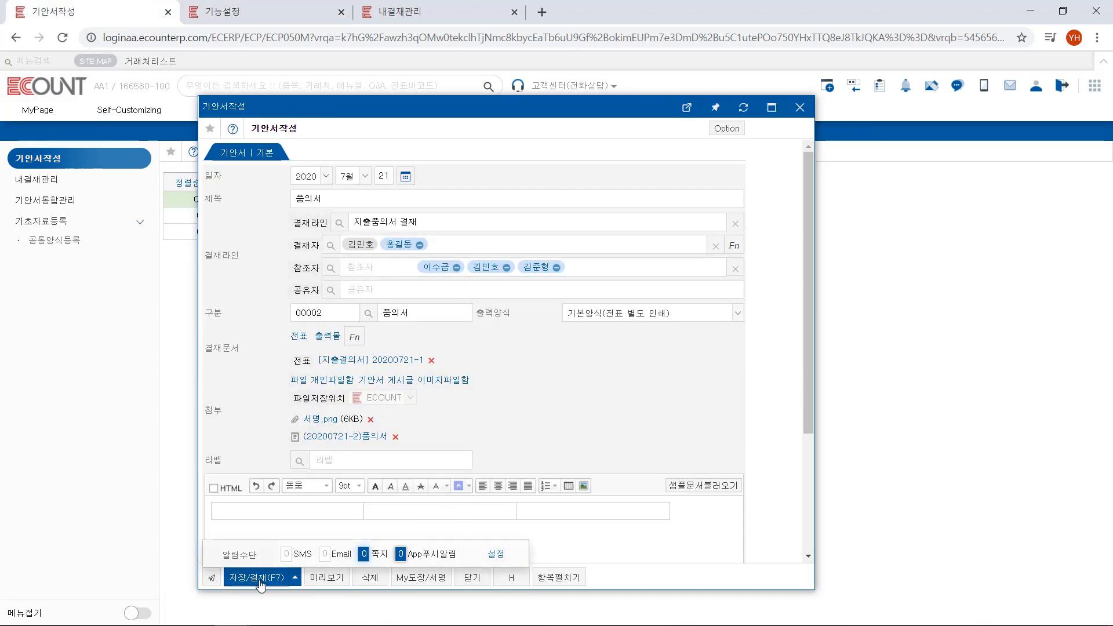
mouse_move(261, 586)
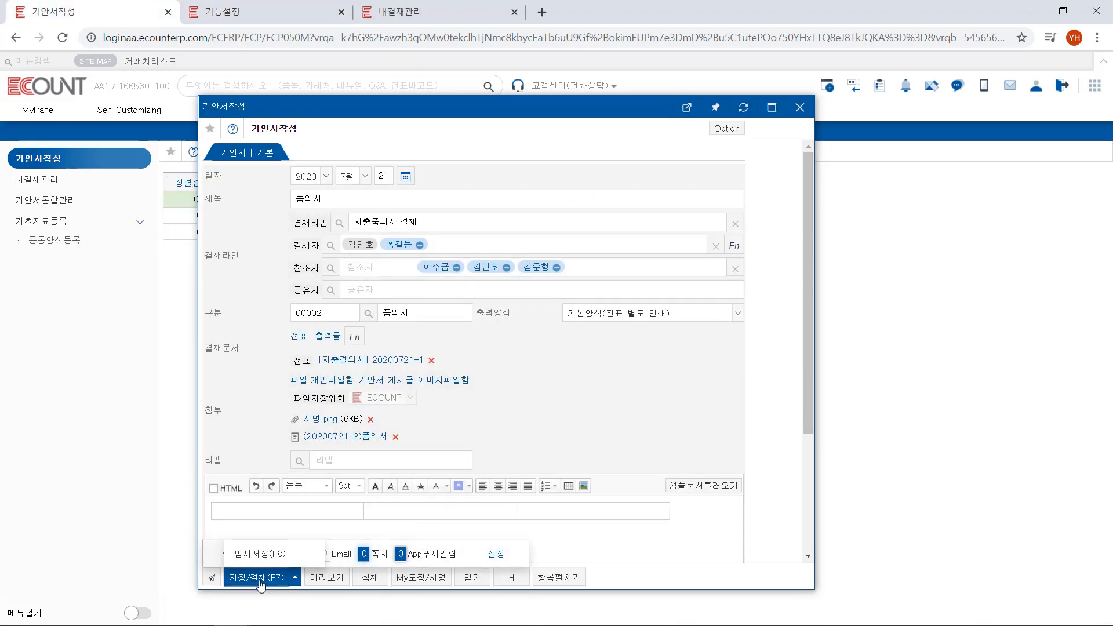
click(261, 577)
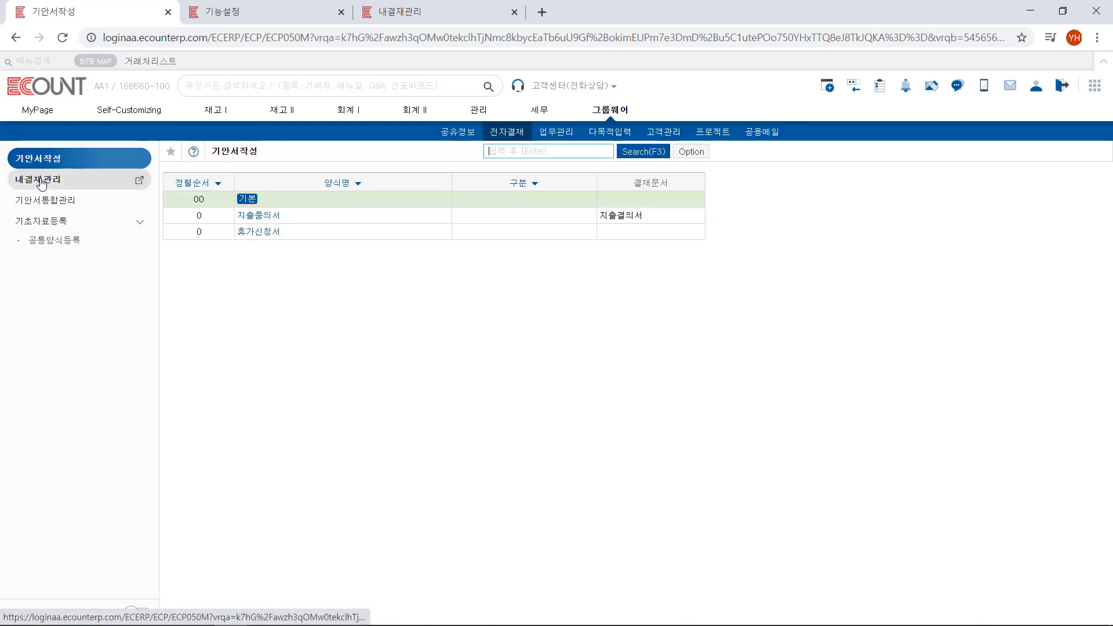
Open the submitted 품의서(1) from 내결재관리 and review its references, attachment and linked 지출결의서
click(138, 179)
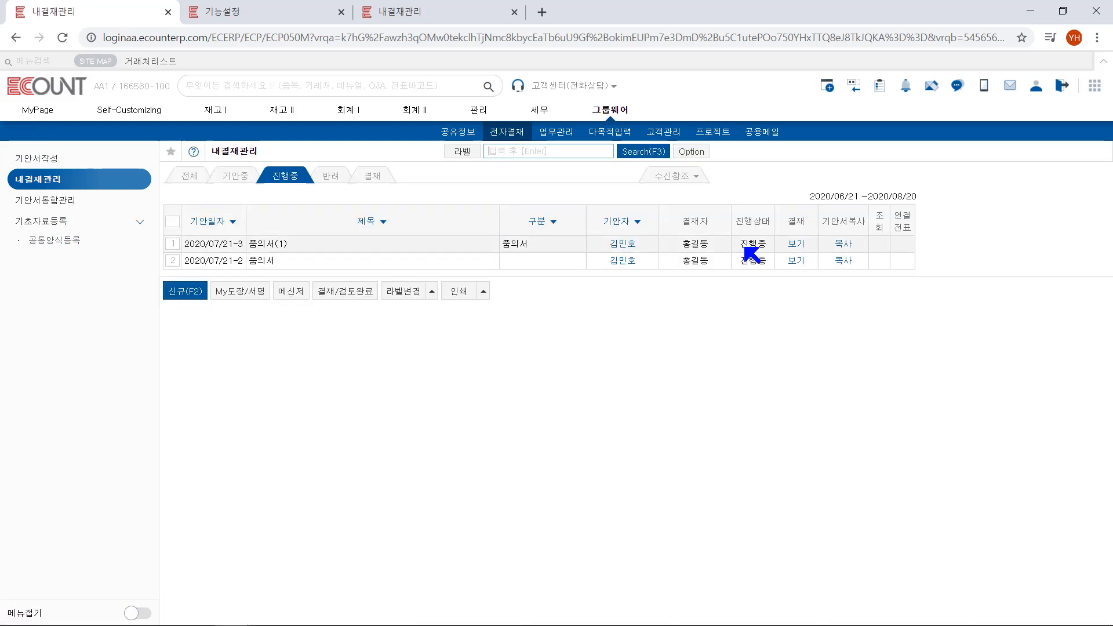
click(795, 250)
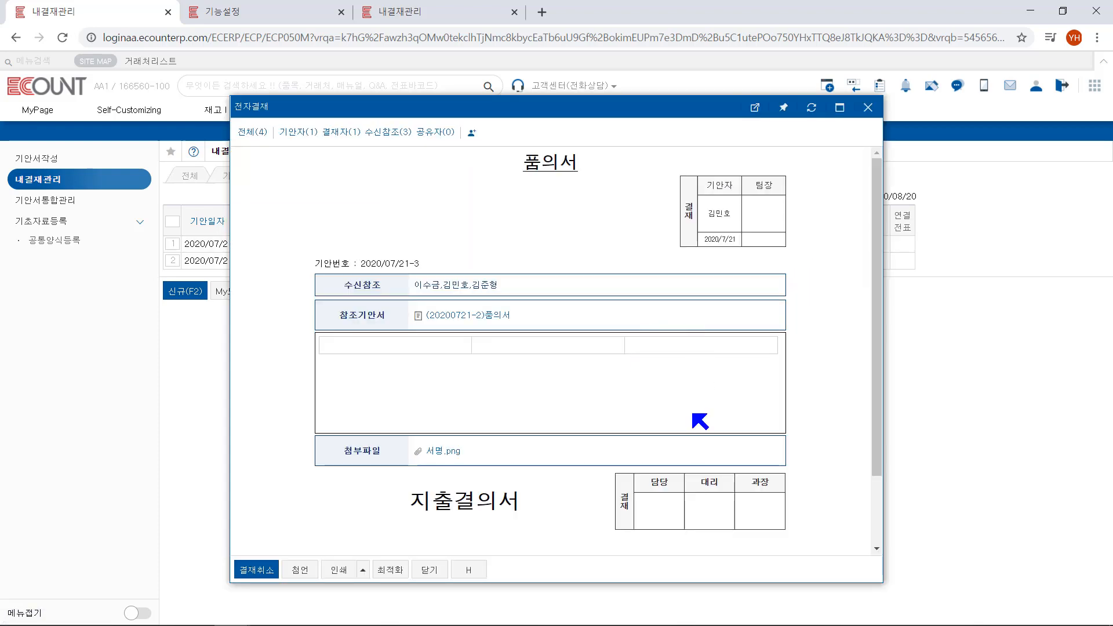
scroll(598, 370, down, 2)
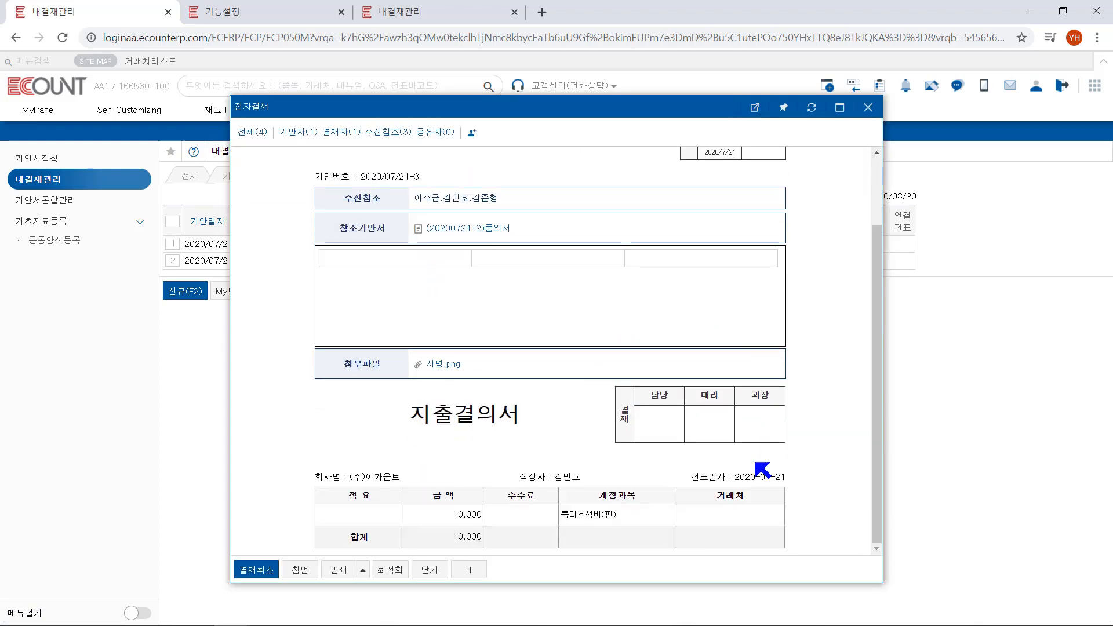
scroll(648, 346, up, 2)
scroll(647, 346, down, 2)
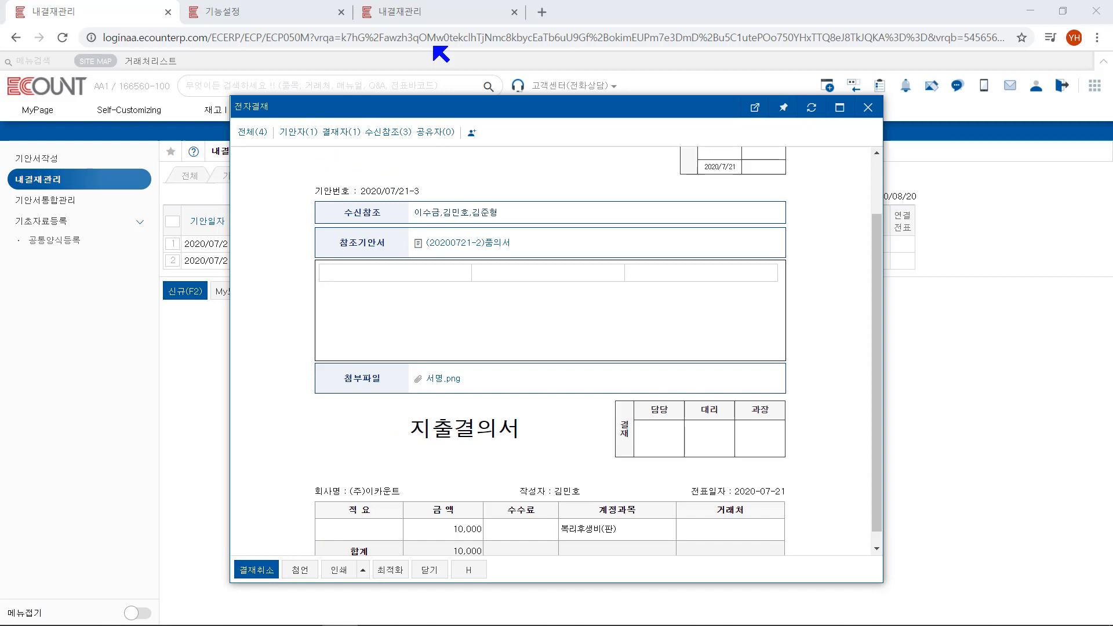
Refresh the approver's 내결재관리 list, view 품의서(1) with its approval and rejection options, and close it
click(413, 11)
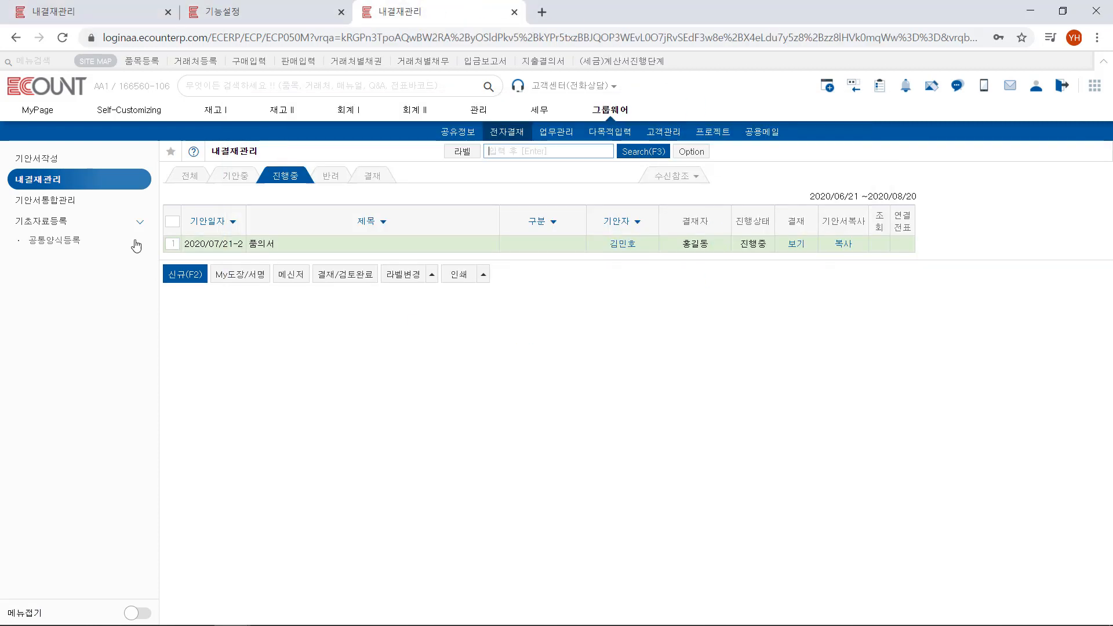
click(60, 181)
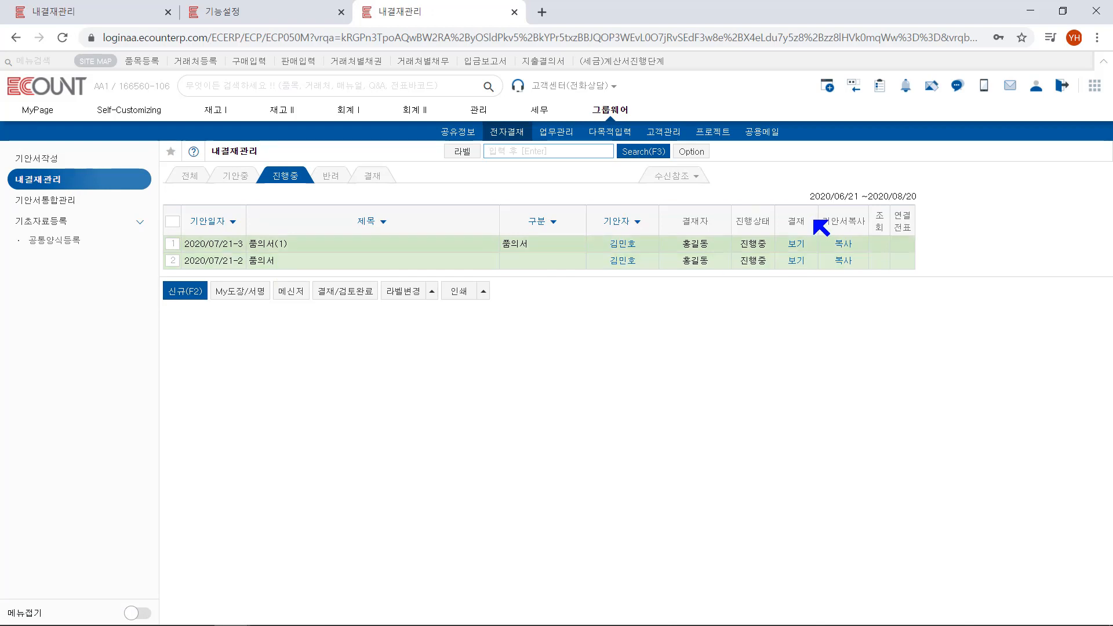
click(797, 243)
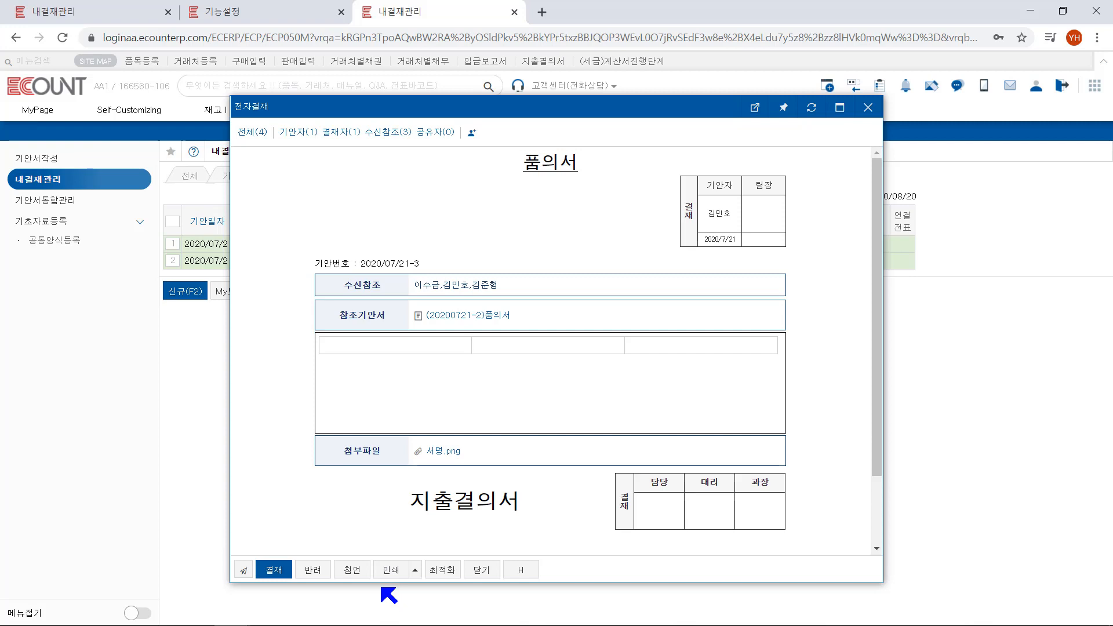
click(868, 107)
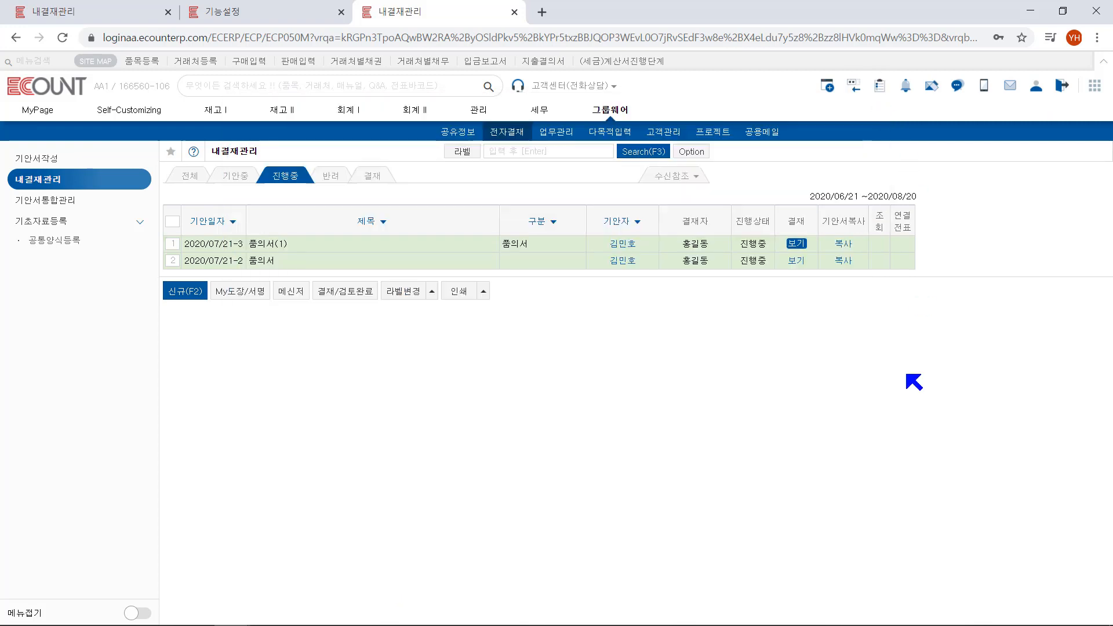
Copy 품의서(1) into a new draft without copying the linked ERP voucher
click(846, 249)
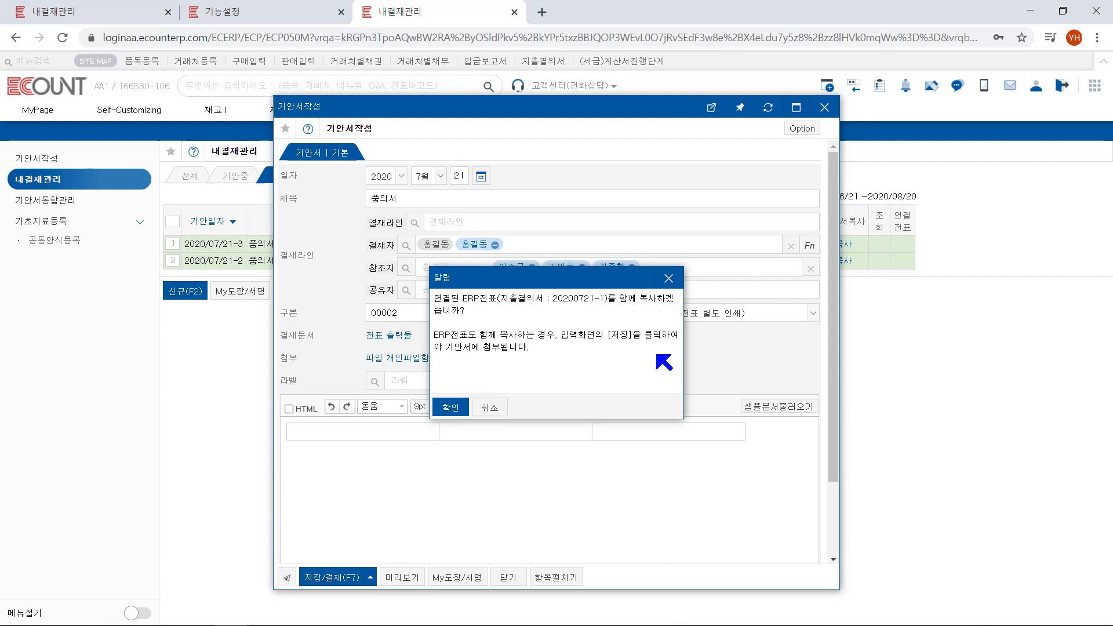
click(489, 408)
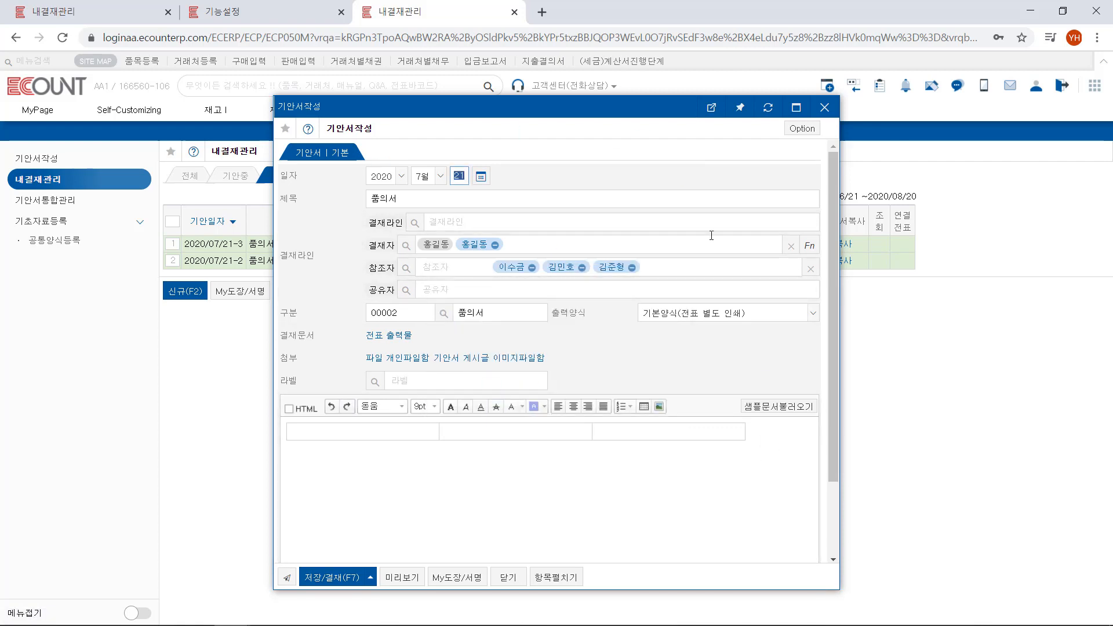